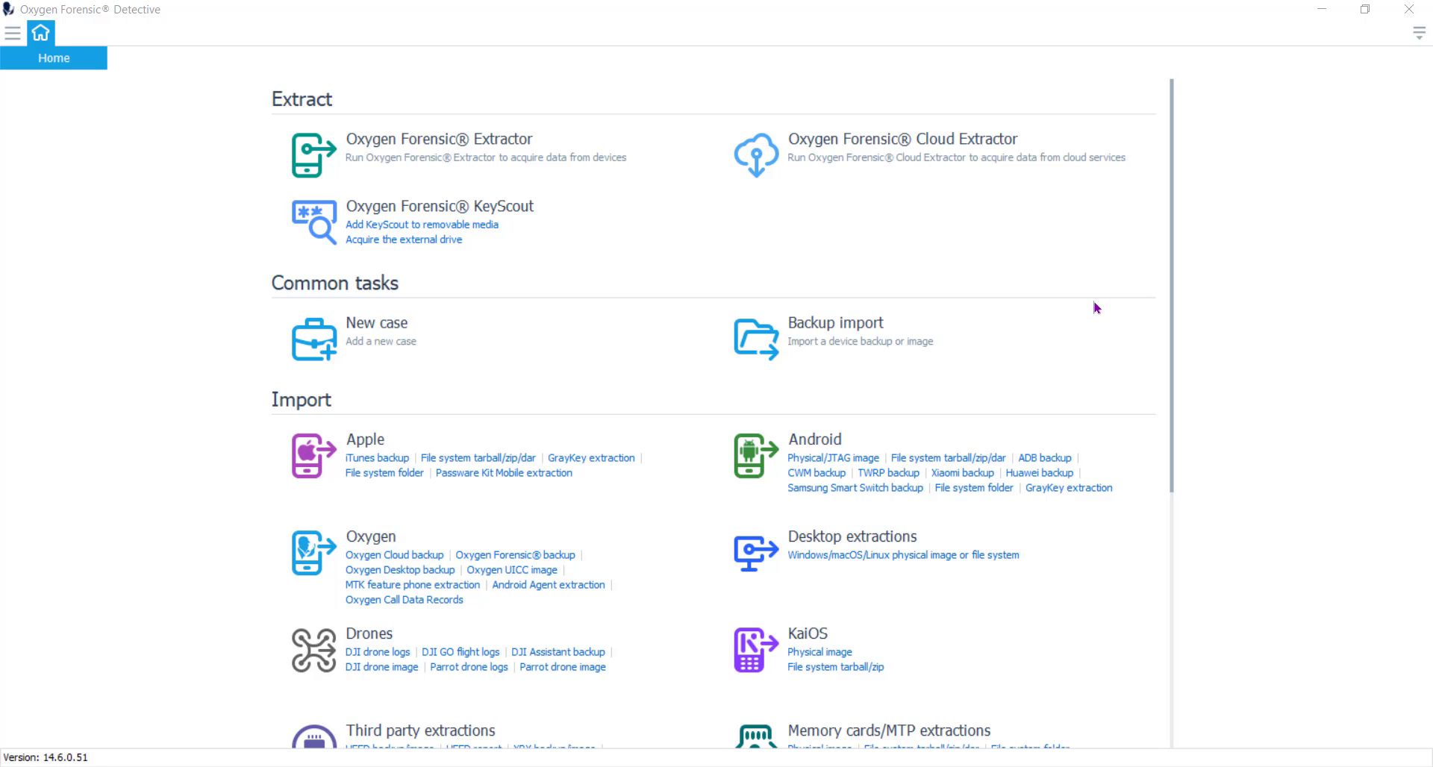
Open the DollyF case from the case tree to see its two extractions
{"action": "left_click", "coordinate": [8, 36]}
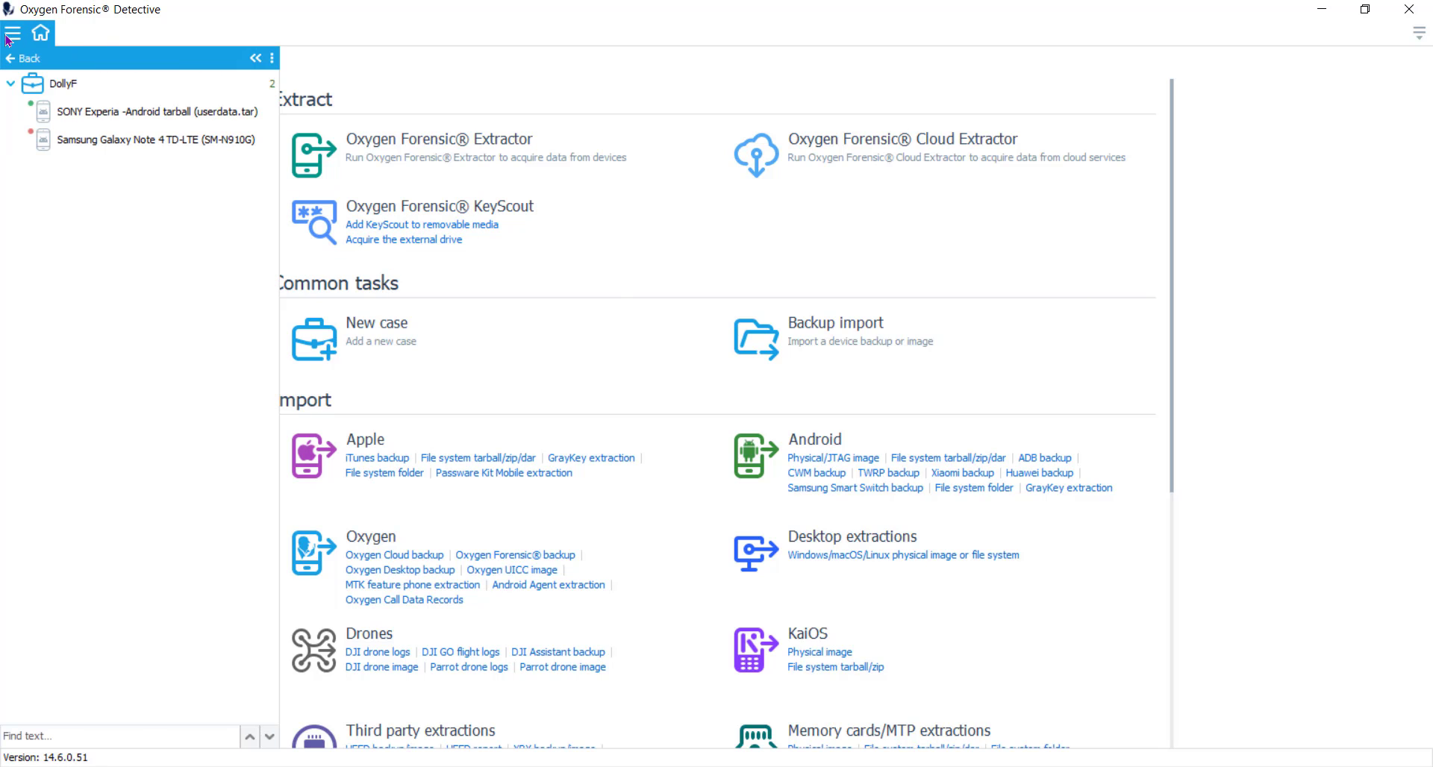
{"action": "left_click", "coordinate": [87, 85]}
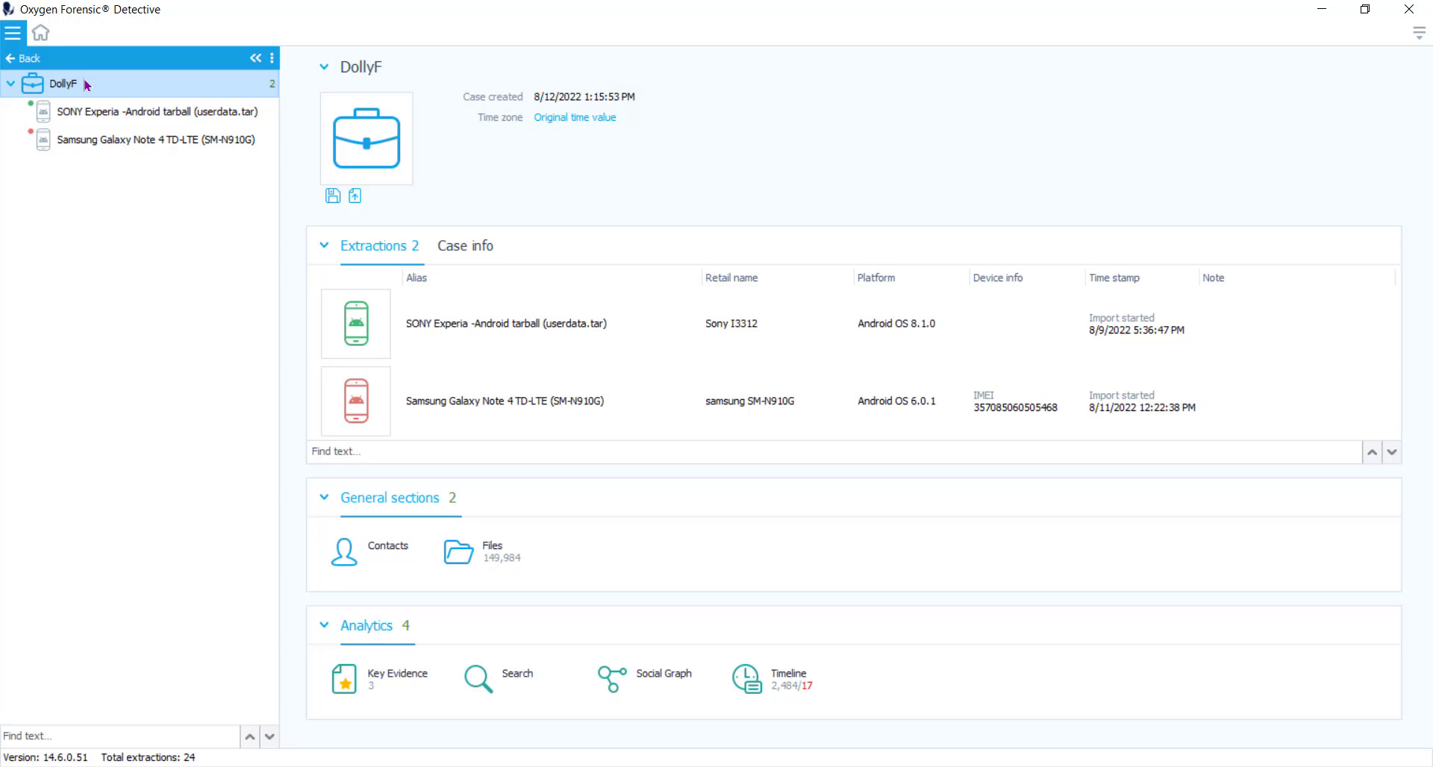
Select the SONY Experia extraction and open its User Searches records
{"action": "left_click", "coordinate": [124, 116]}
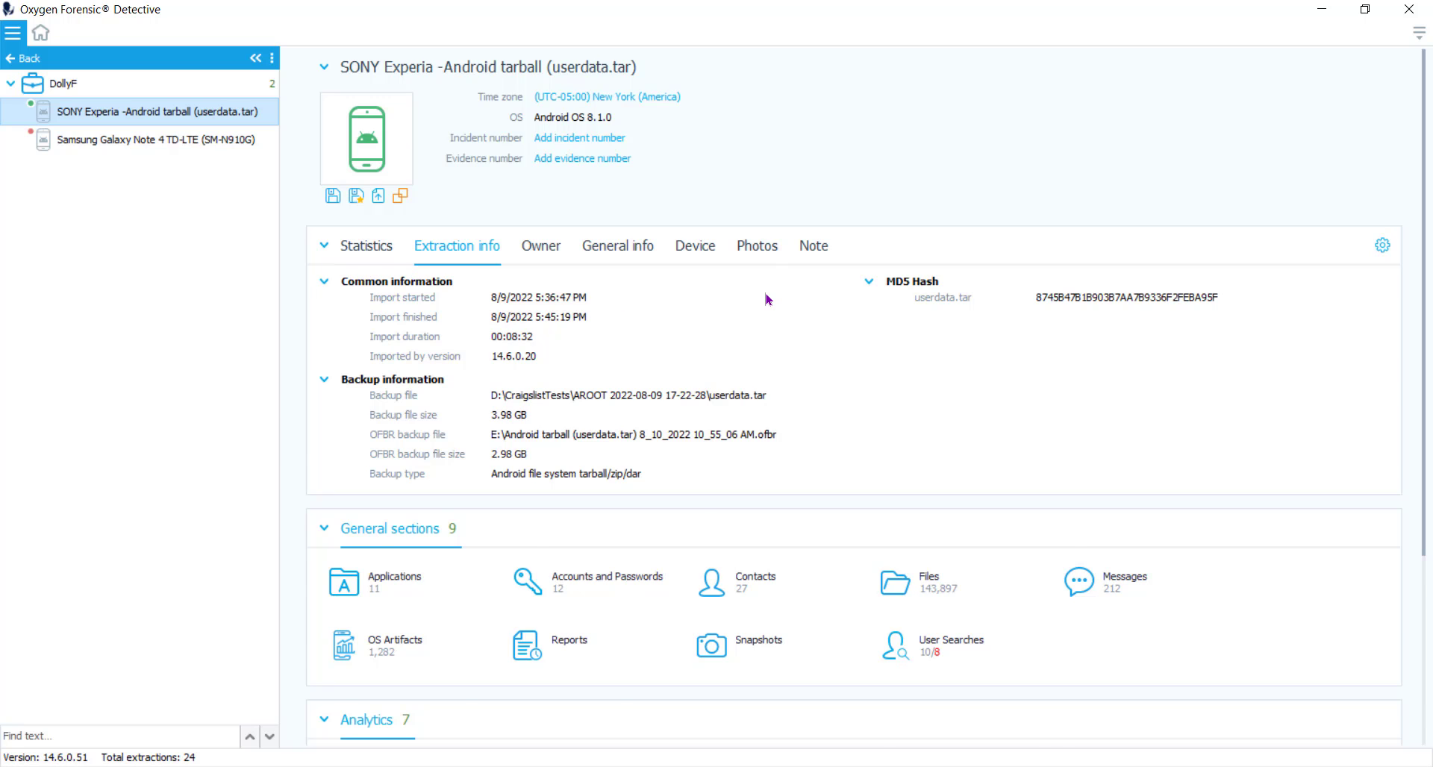
{"action": "scroll", "coordinate": [766, 302], "scroll_direction": "down", "scroll_amount": 3}
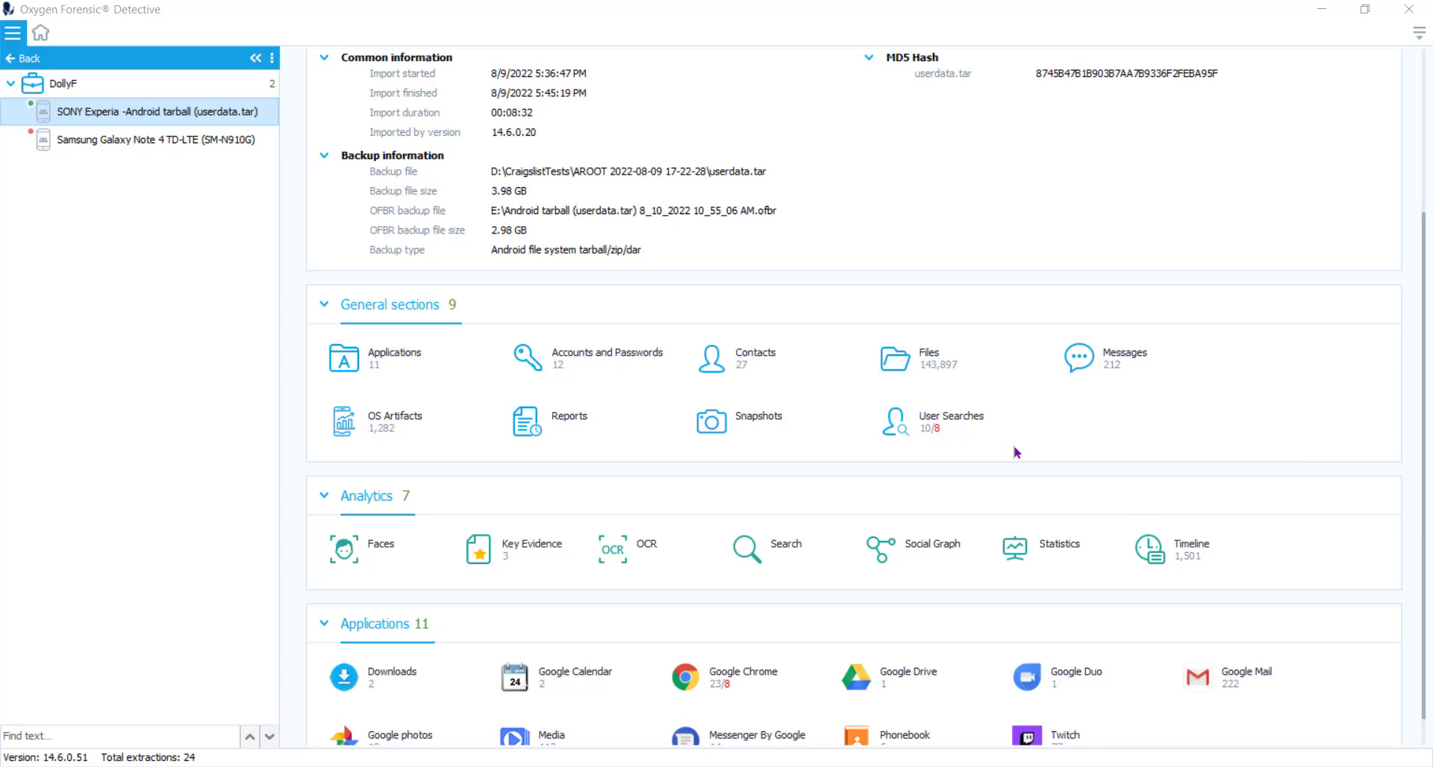
{"action": "left_click", "coordinate": [1016, 451]}
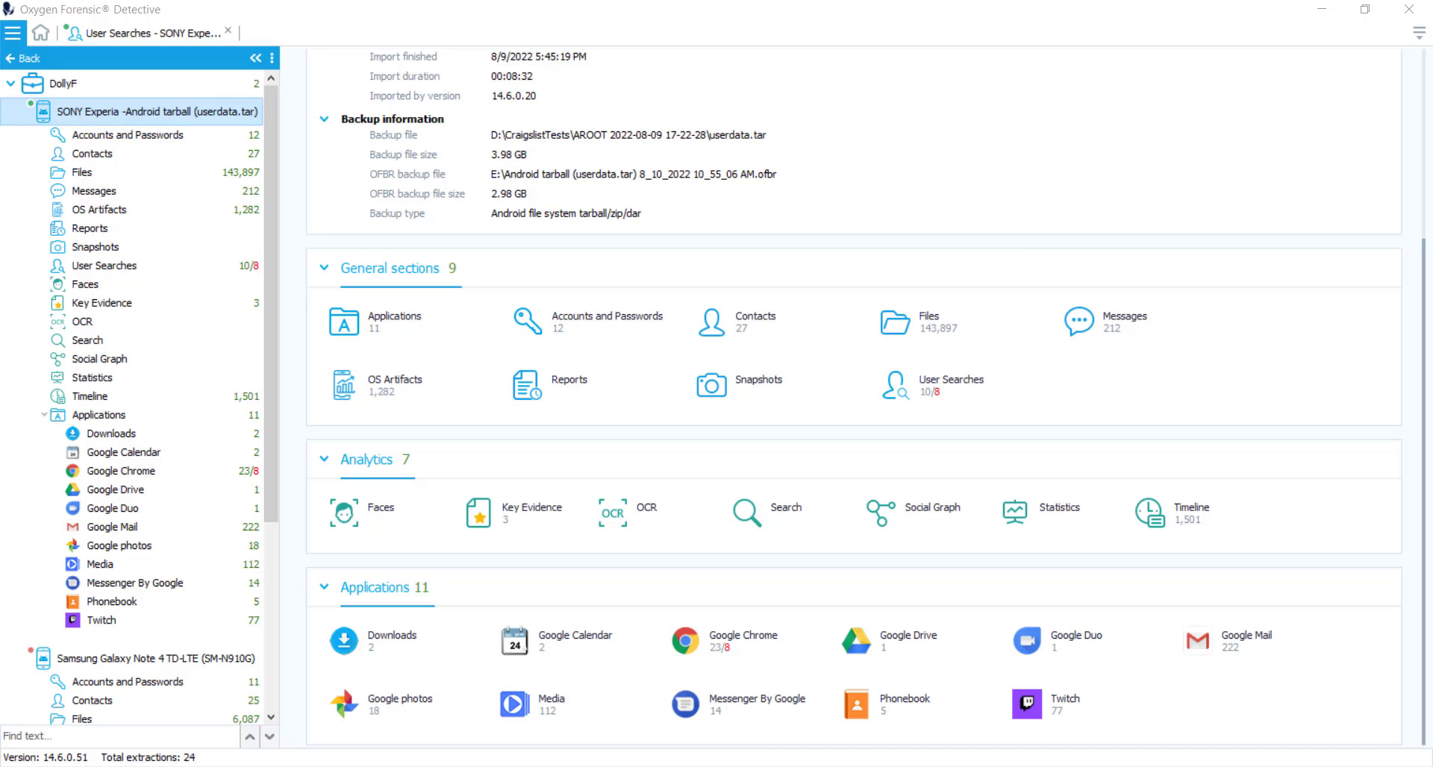
Select the Twitch search 'OurChickenLife' in the records list and inspect its Details panel
{"action": "left_click", "coordinate": [947, 382]}
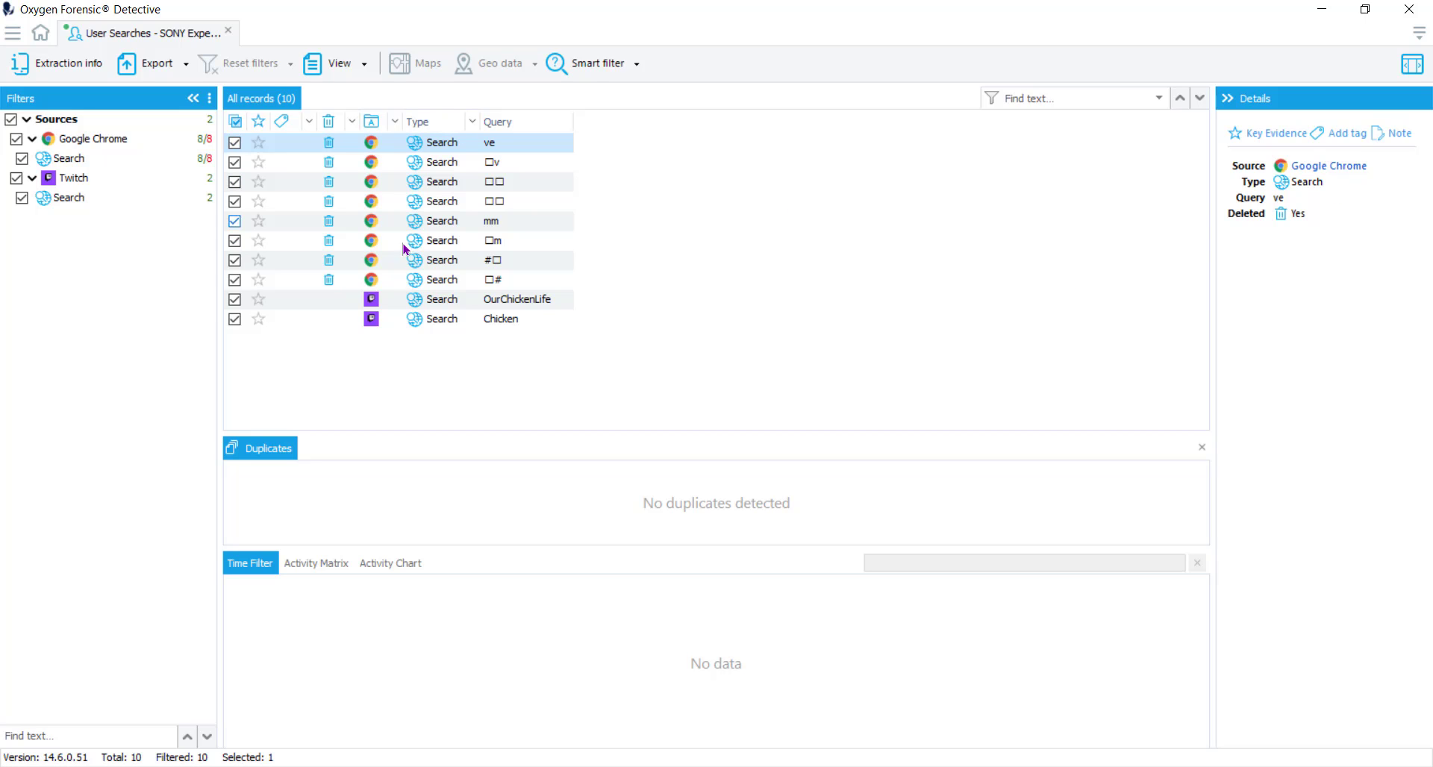
{"action": "left_click", "coordinate": [369, 305]}
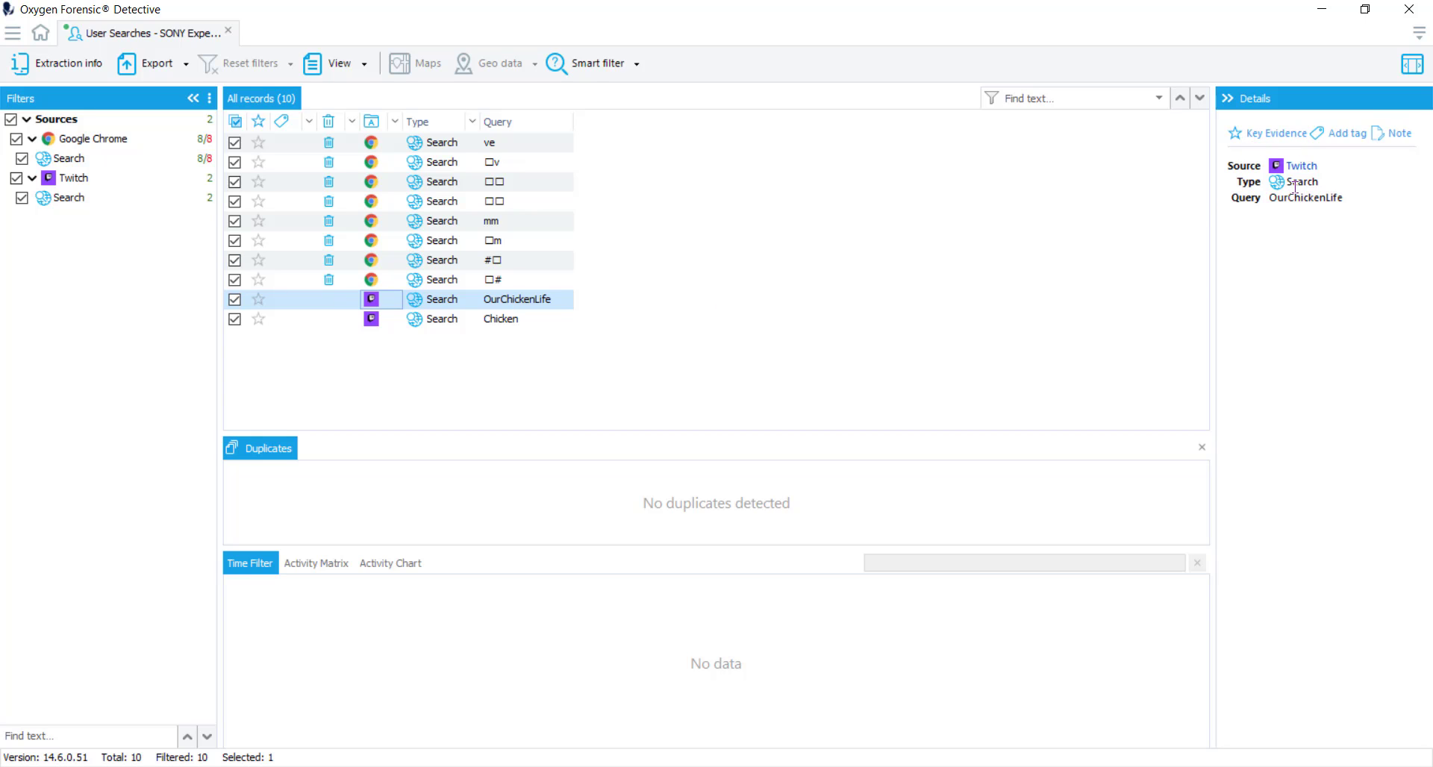
{"action": "left_click_drag", "start_coordinate": [1355, 203], "coordinate": [1227, 159]}
{"action": "left_click", "coordinate": [1385, 197]}
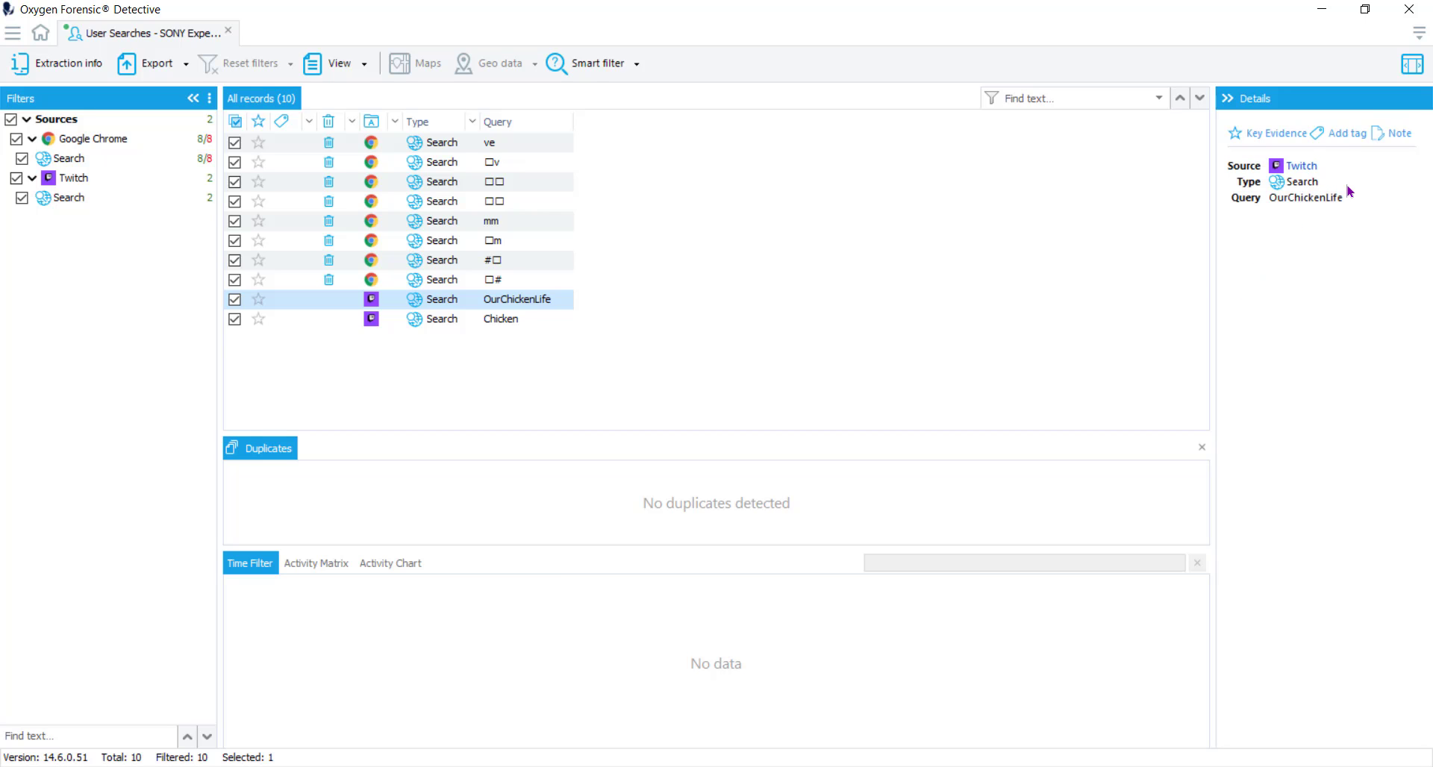
Follow OurChickenLife to its Twitch search history in recent_searches.xml, then return to User Searches
{"action": "left_click", "coordinate": [1300, 167]}
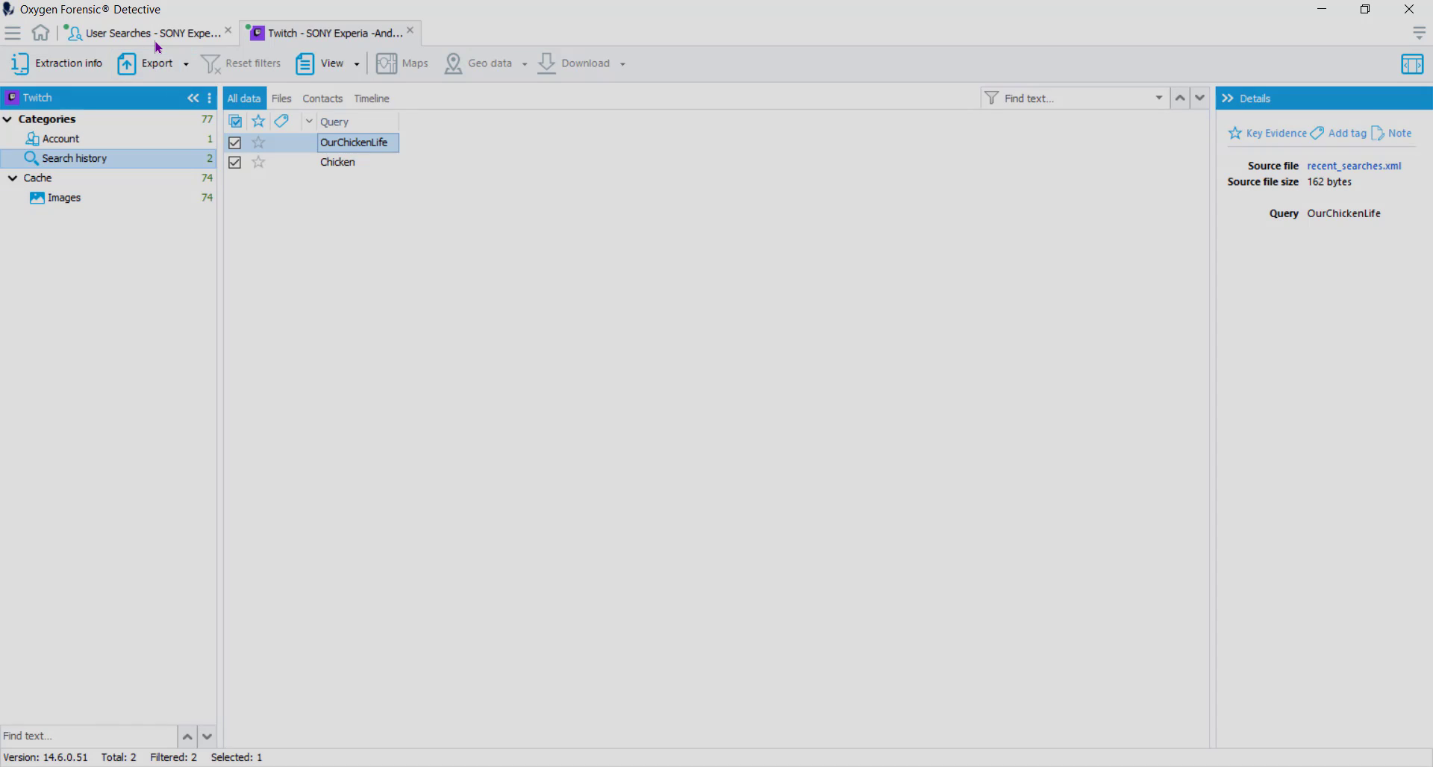
{"action": "left_click", "coordinate": [156, 35]}
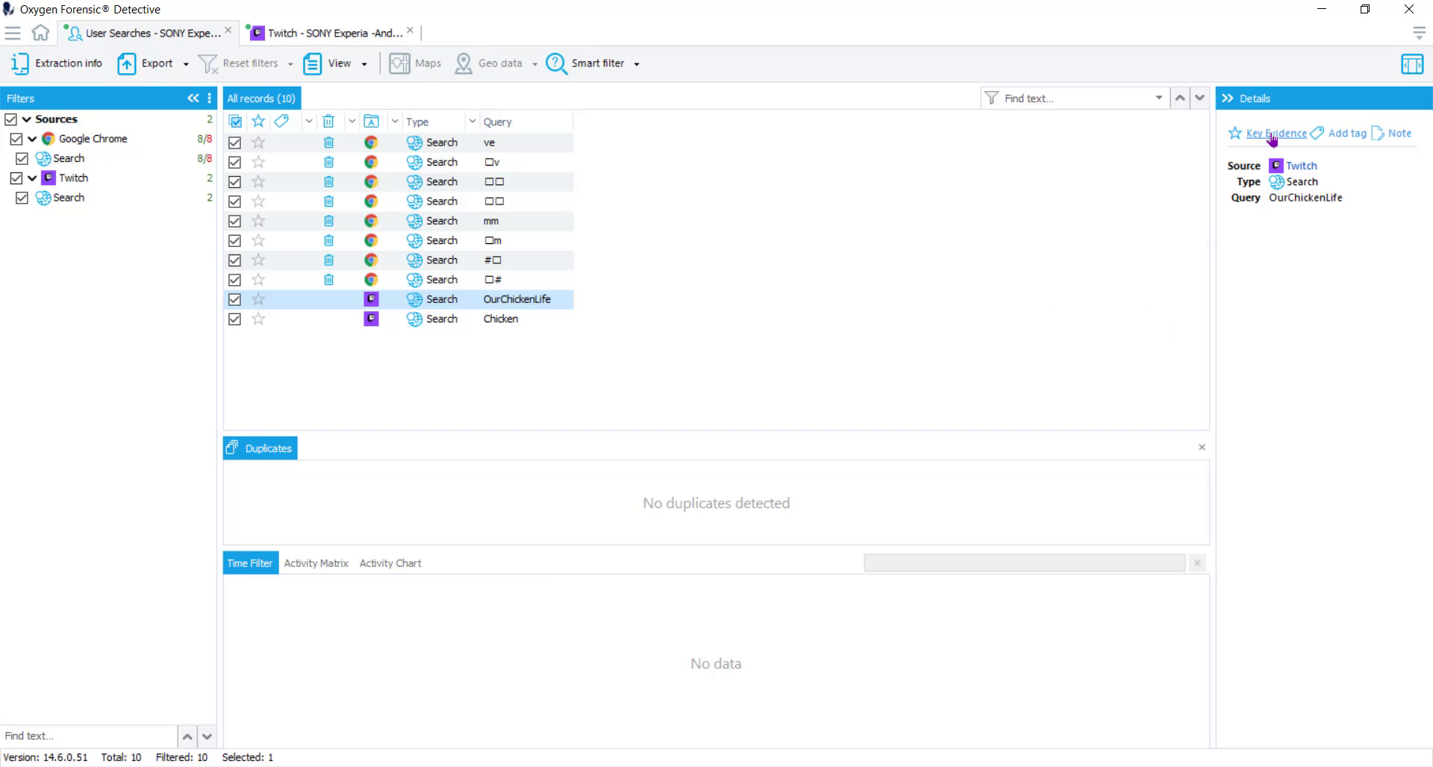
{"action": "left_click", "coordinate": [1357, 136]}
{"action": "left_click", "coordinate": [1407, 139]}
{"action": "left_click", "coordinate": [354, 122]}
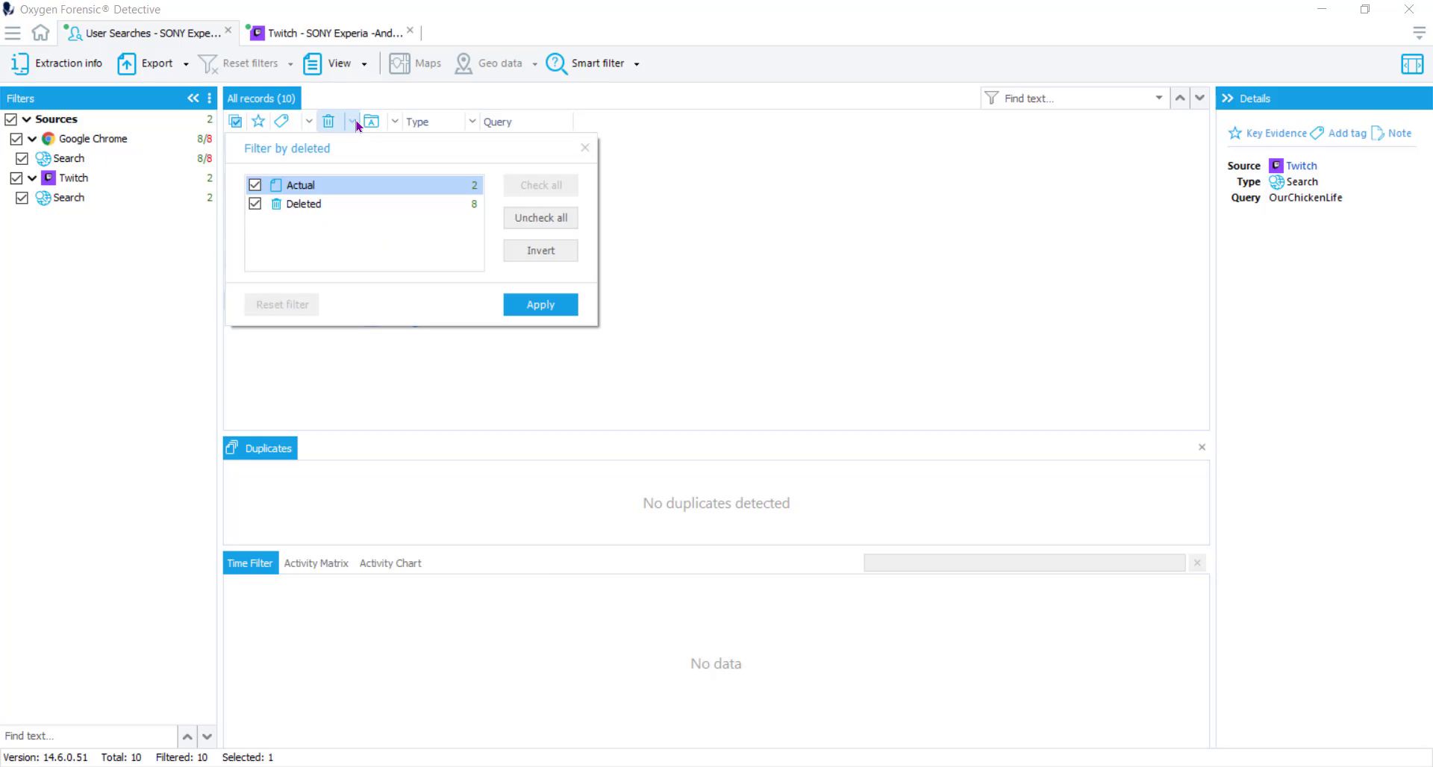
{"action": "left_click", "coordinate": [691, 207]}
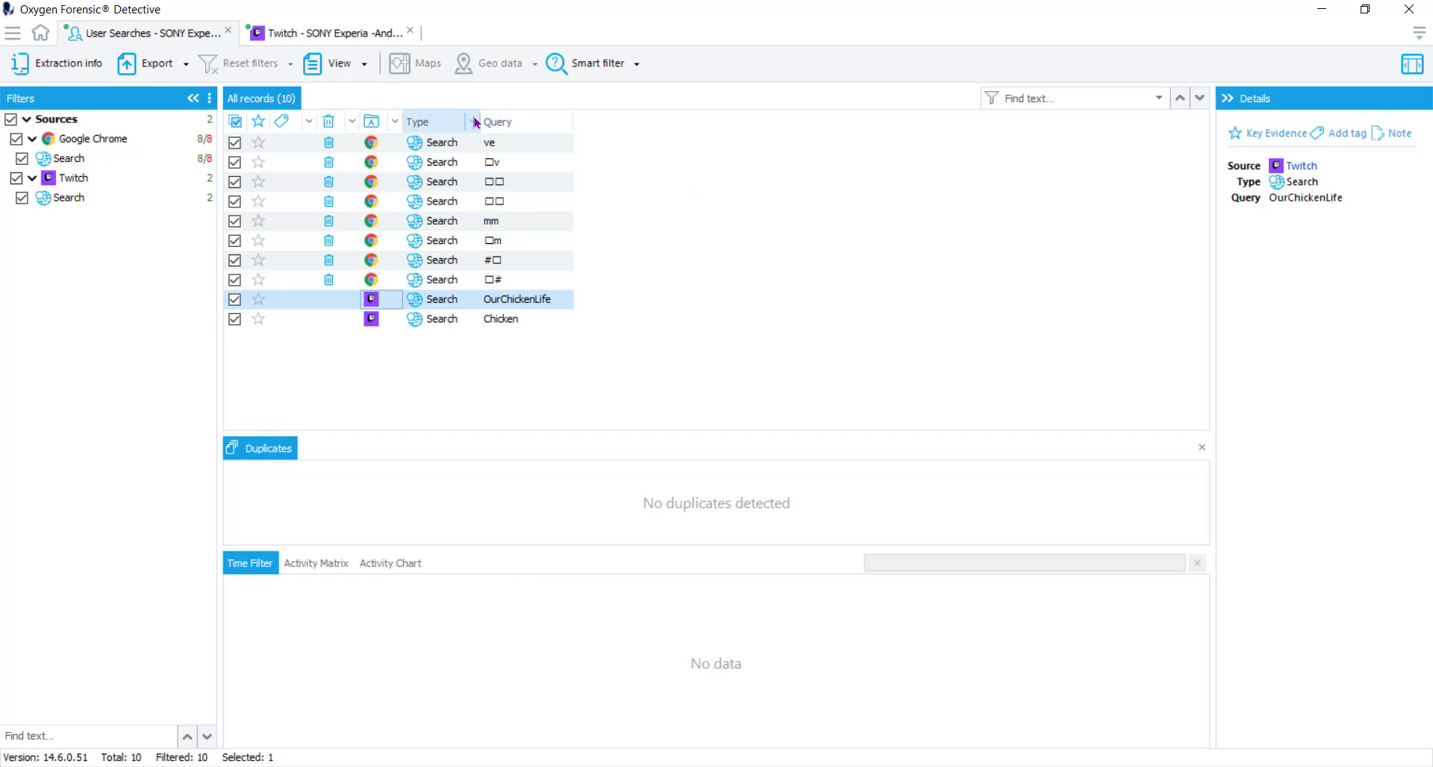
{"action": "left_click", "coordinate": [473, 122]}
{"action": "left_click", "coordinate": [781, 208]}
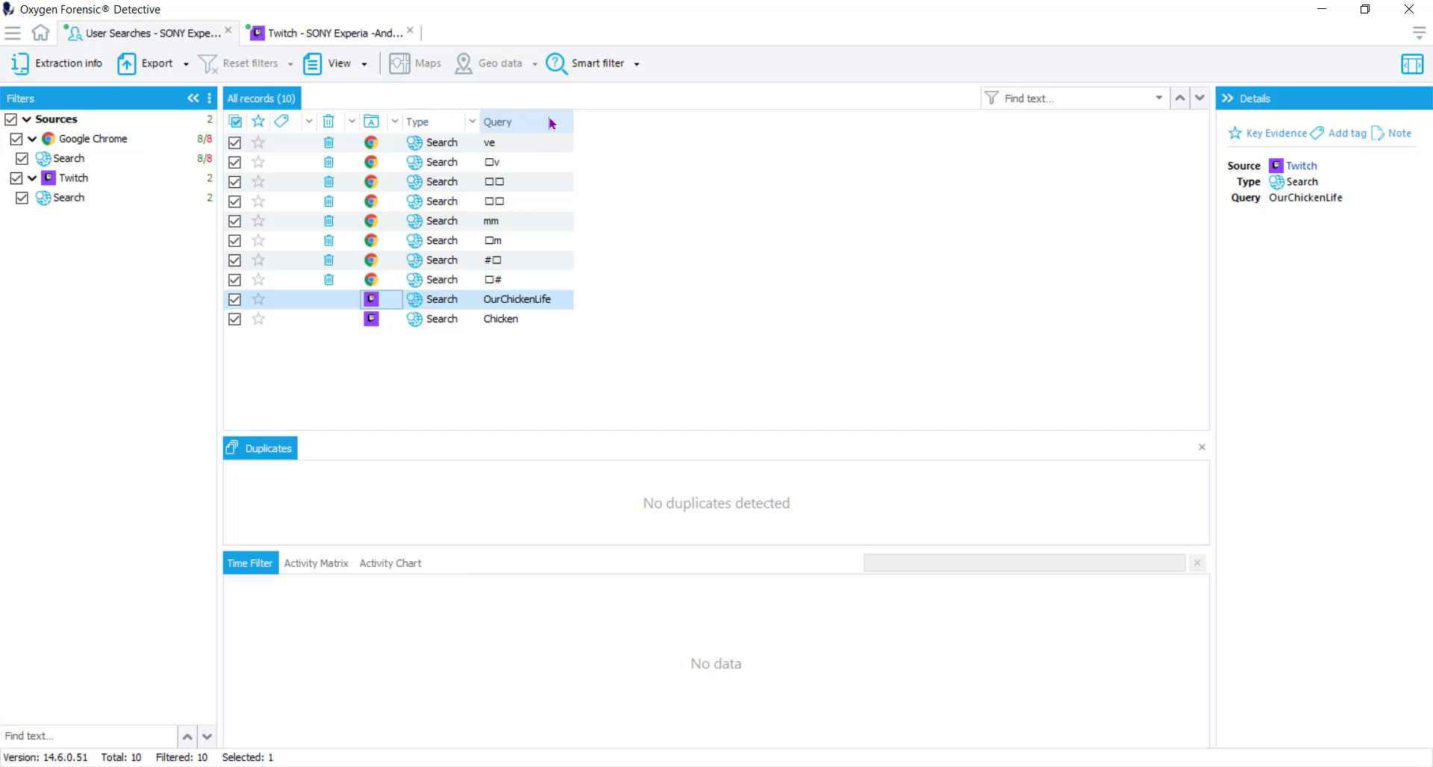
{"action": "left_click", "coordinate": [1034, 97]}
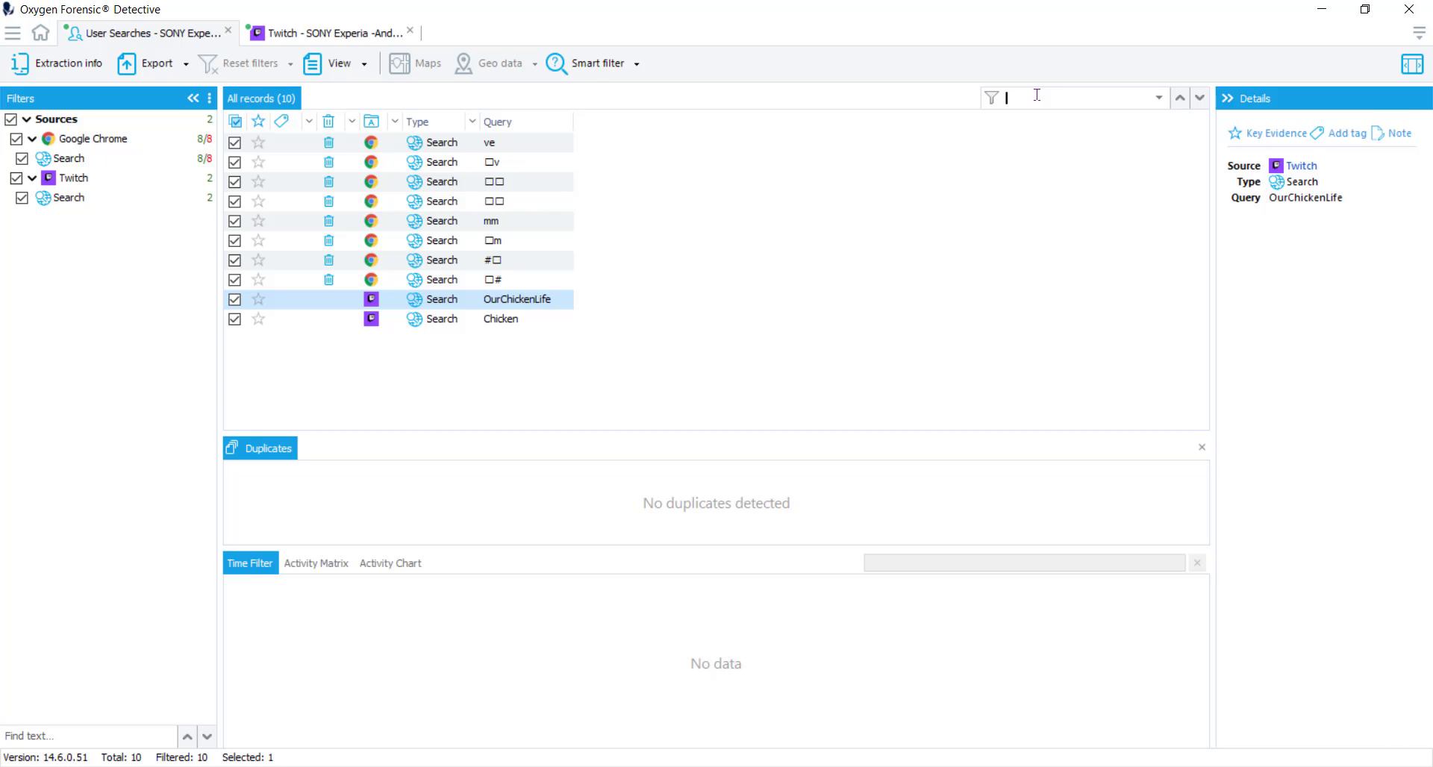
Search the records for 'chicken' to highlight OurChickenLife and Chicken
{"action": "type", "text": "chicken"}
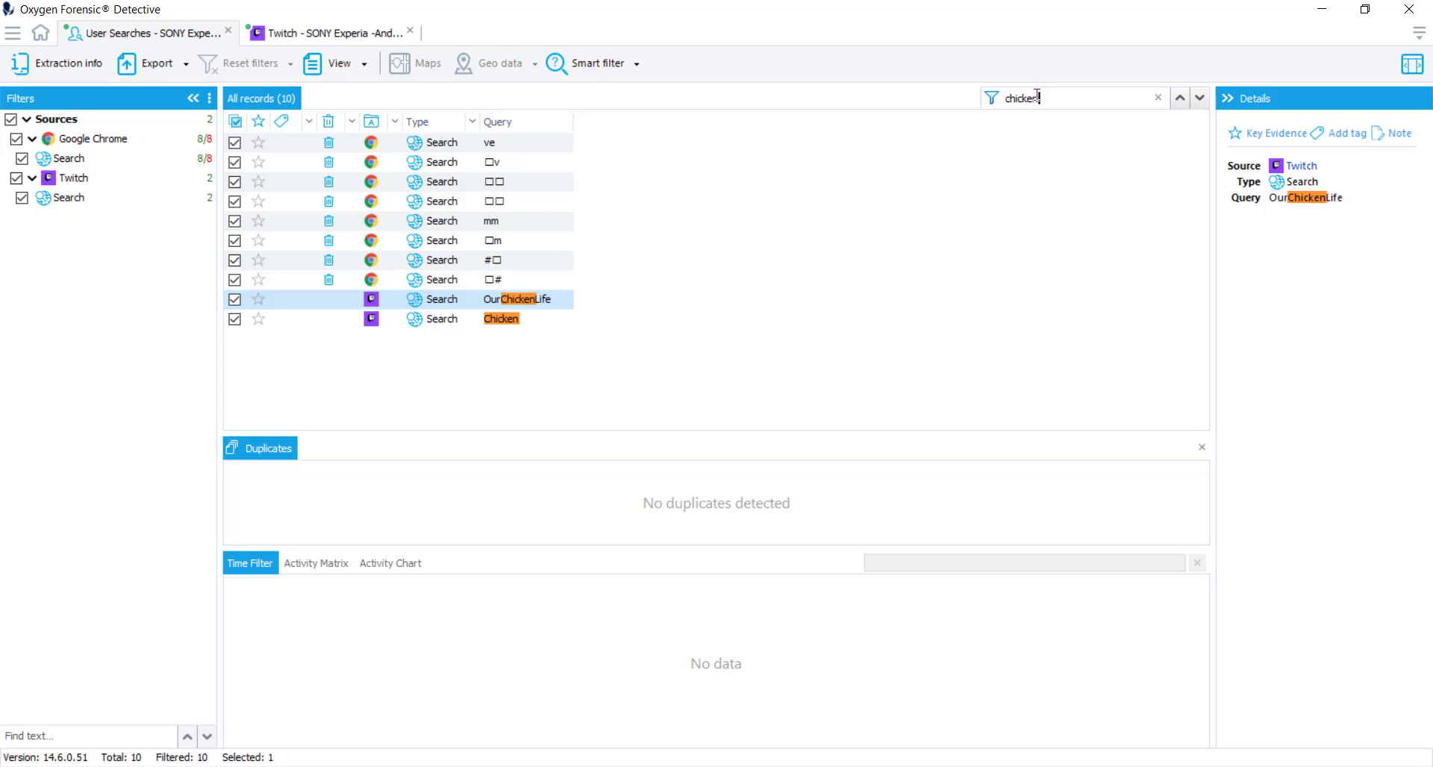
View the searches' Activity Matrix and Activity Chart, then switch back to the Time Filter
{"action": "left_click", "coordinate": [314, 564]}
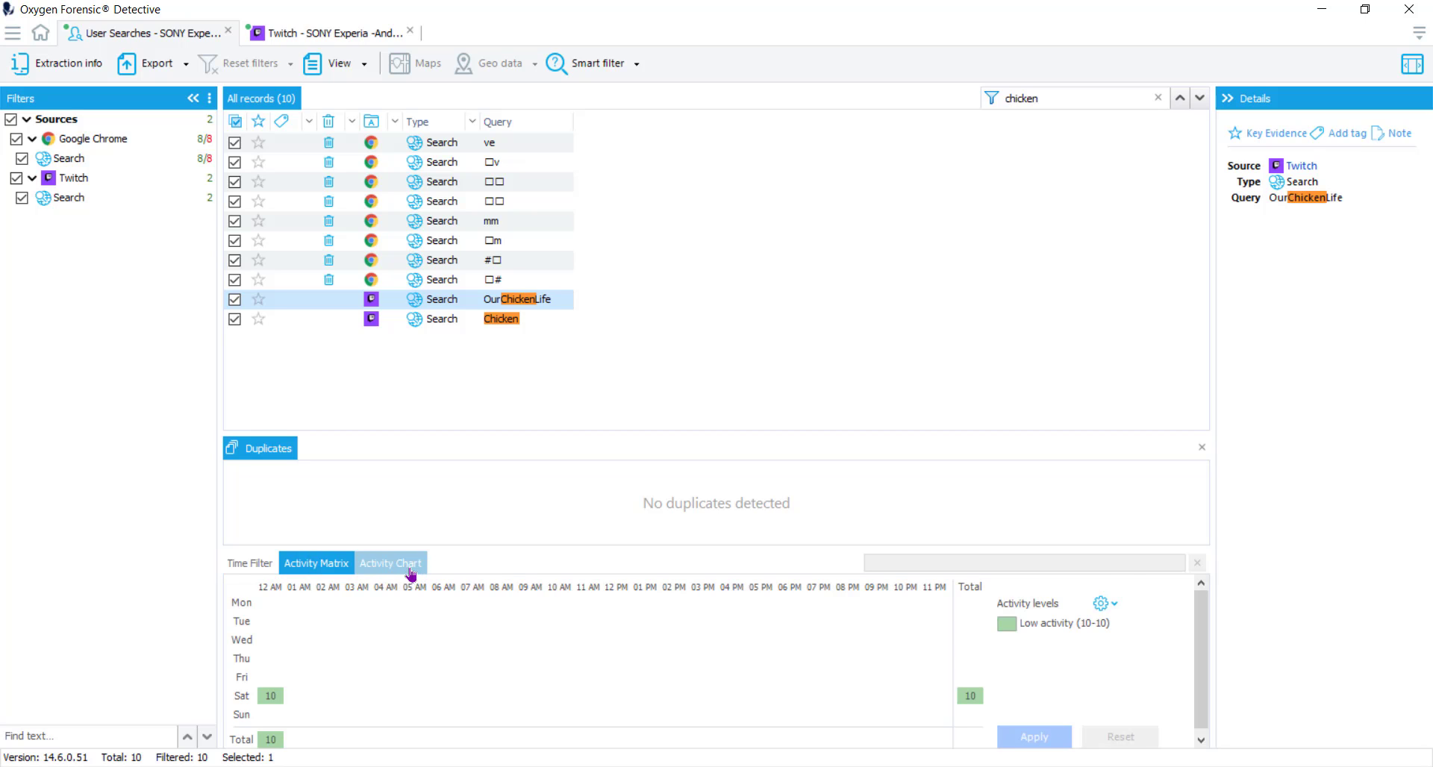
{"action": "left_click", "coordinate": [380, 567]}
{"action": "left_click", "coordinate": [256, 564]}
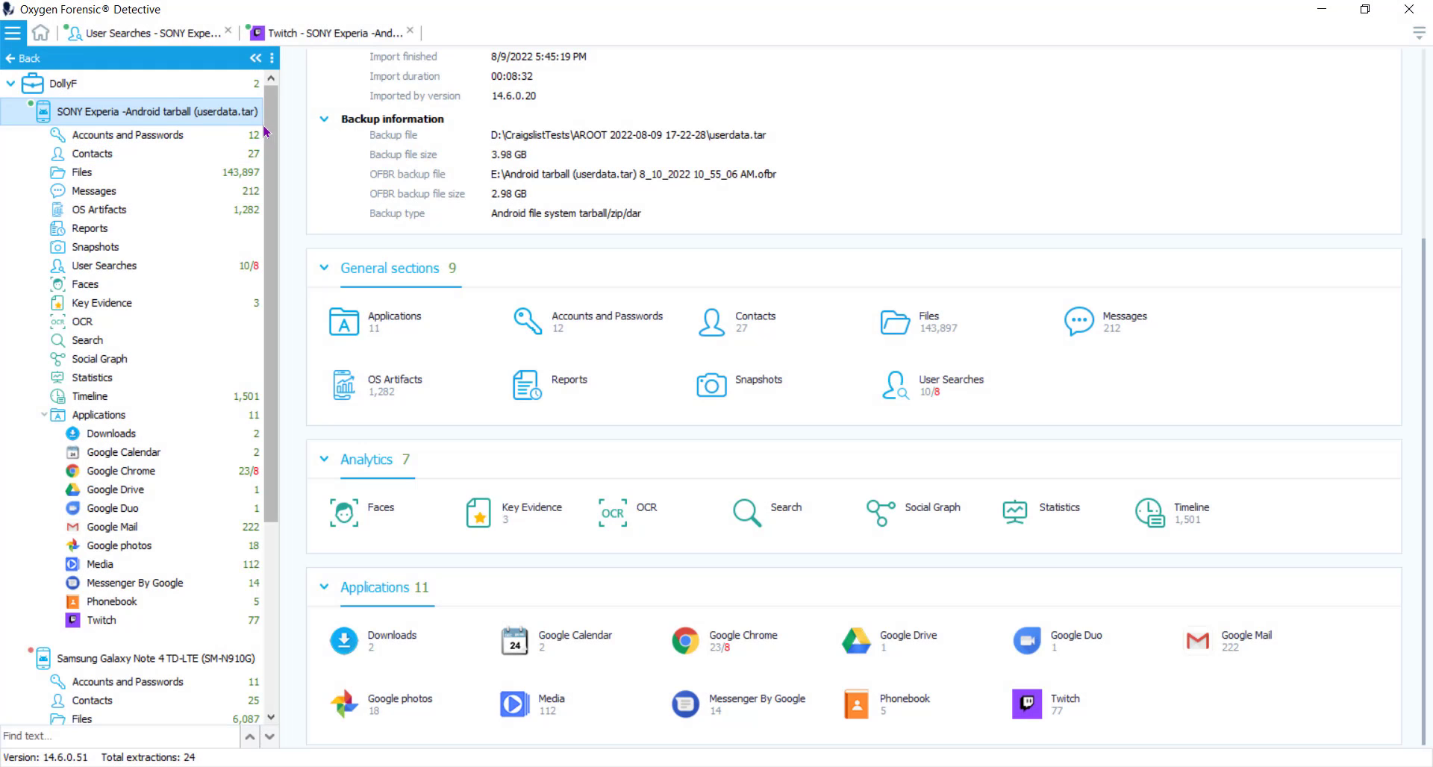
Select the Samsung Galaxy Note 4 extraction in the case tree
{"action": "left_click_drag", "start_coordinate": [272, 143], "coordinate": [273, 329]}
{"action": "left_click", "coordinate": [147, 380]}
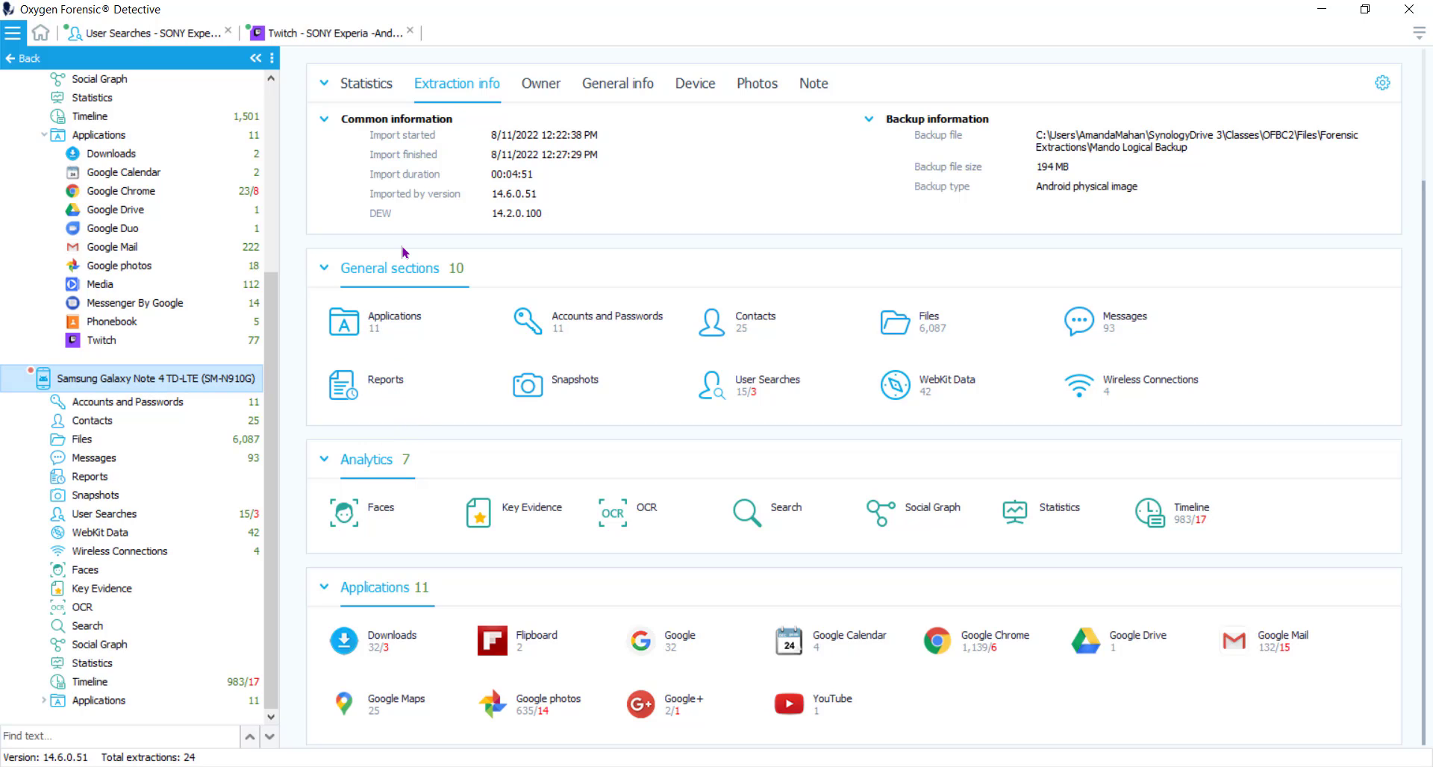
Open the Samsung's 15 User Searches and expand the Google, Google Chrome and Google photos sources
{"action": "left_click", "coordinate": [756, 385]}
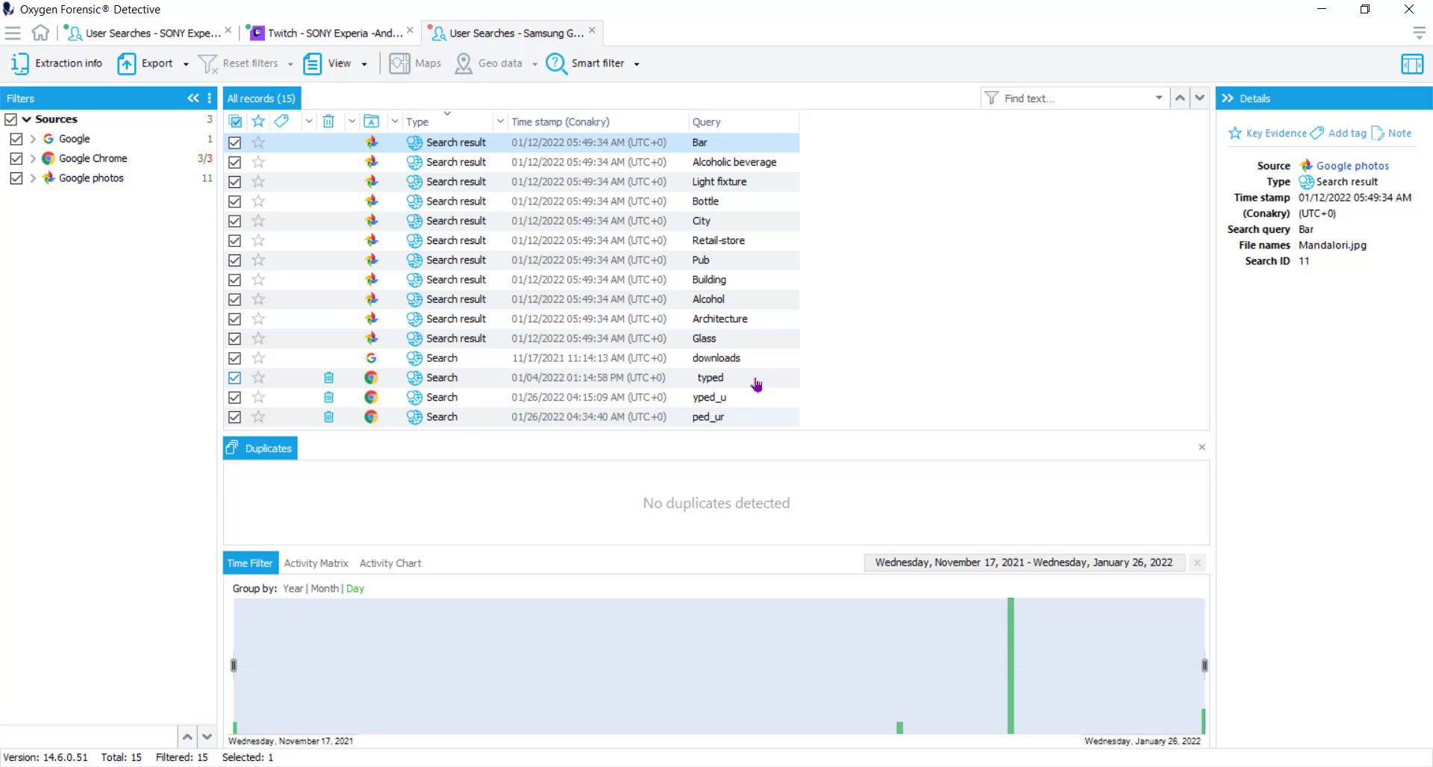
{"action": "left_click", "coordinate": [32, 139]}
{"action": "left_click", "coordinate": [32, 178]}
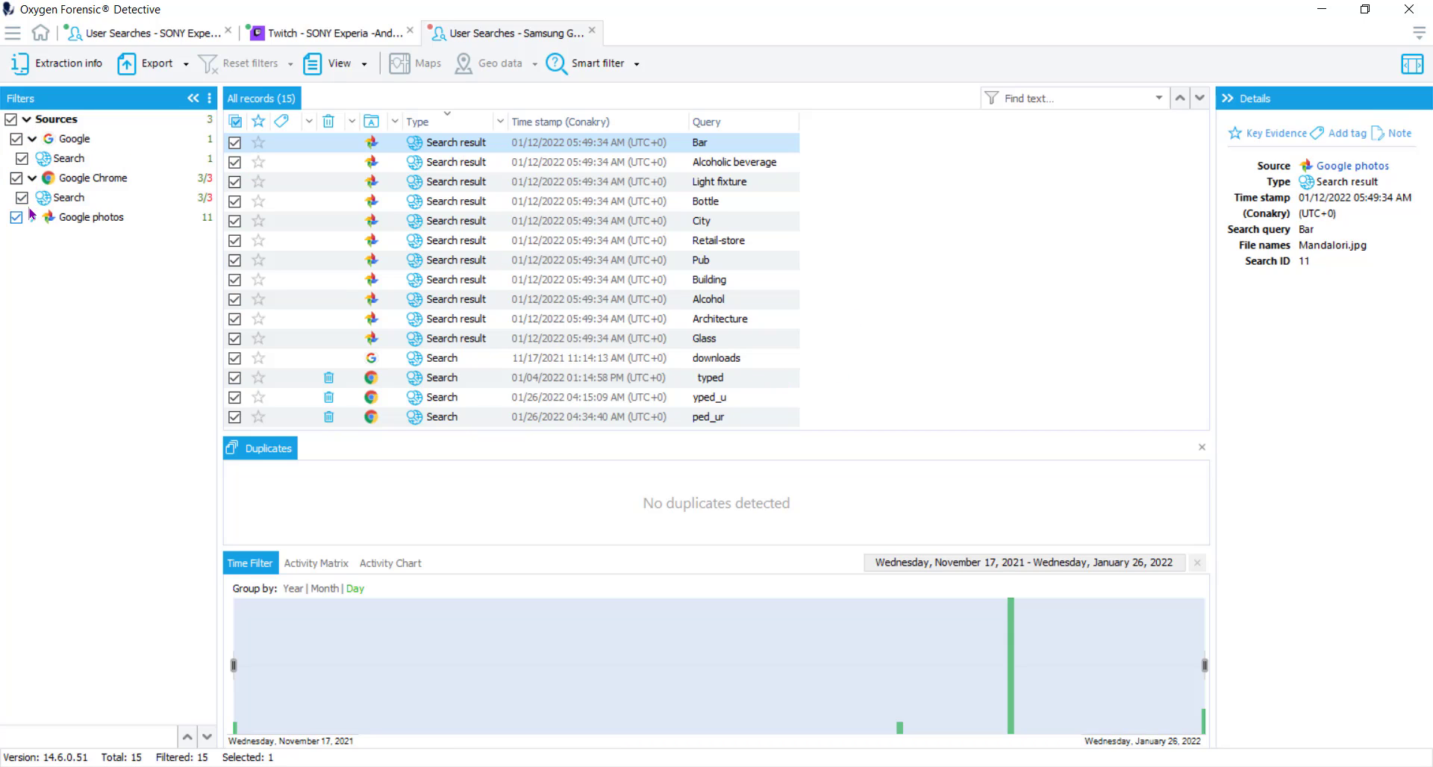
{"action": "left_click", "coordinate": [32, 217]}
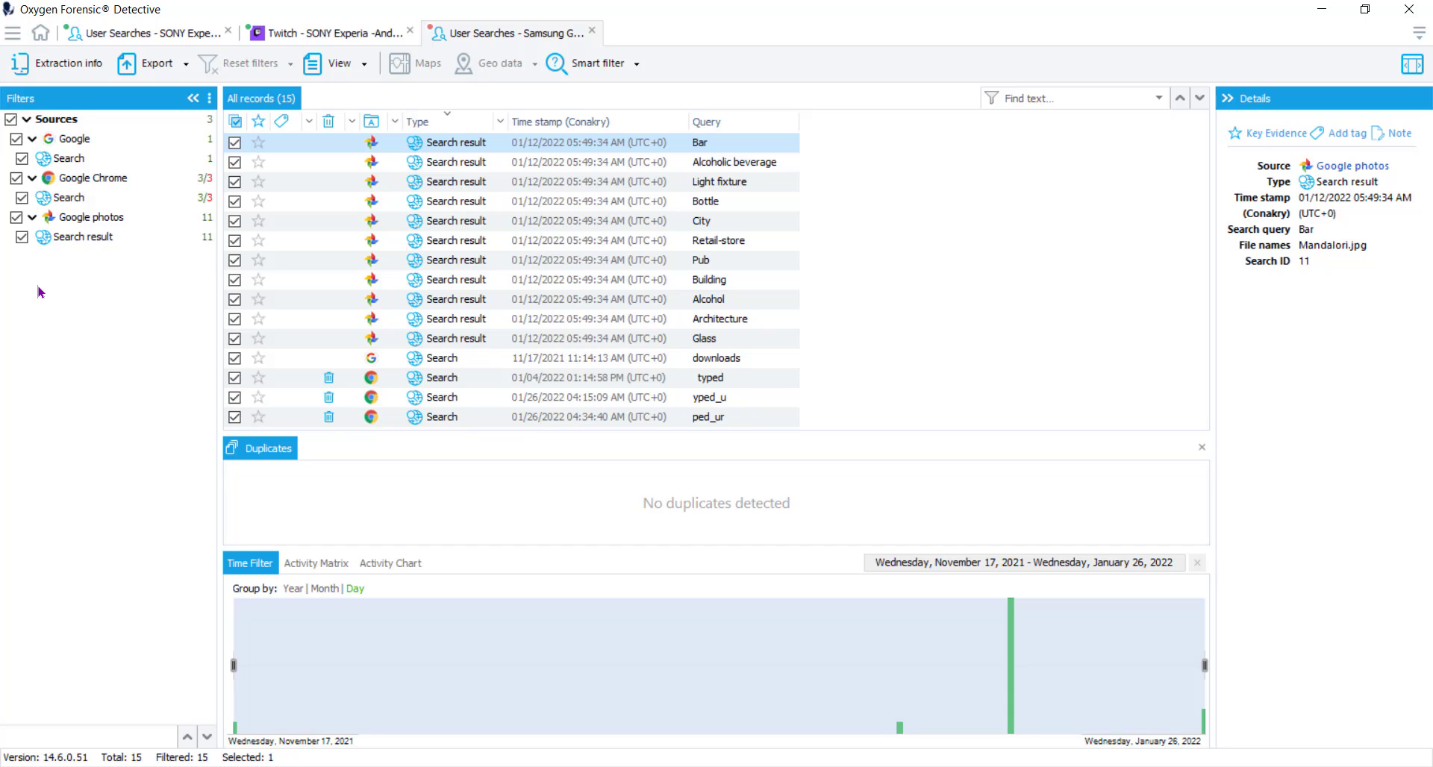
{"action": "left_click", "coordinate": [15, 218]}
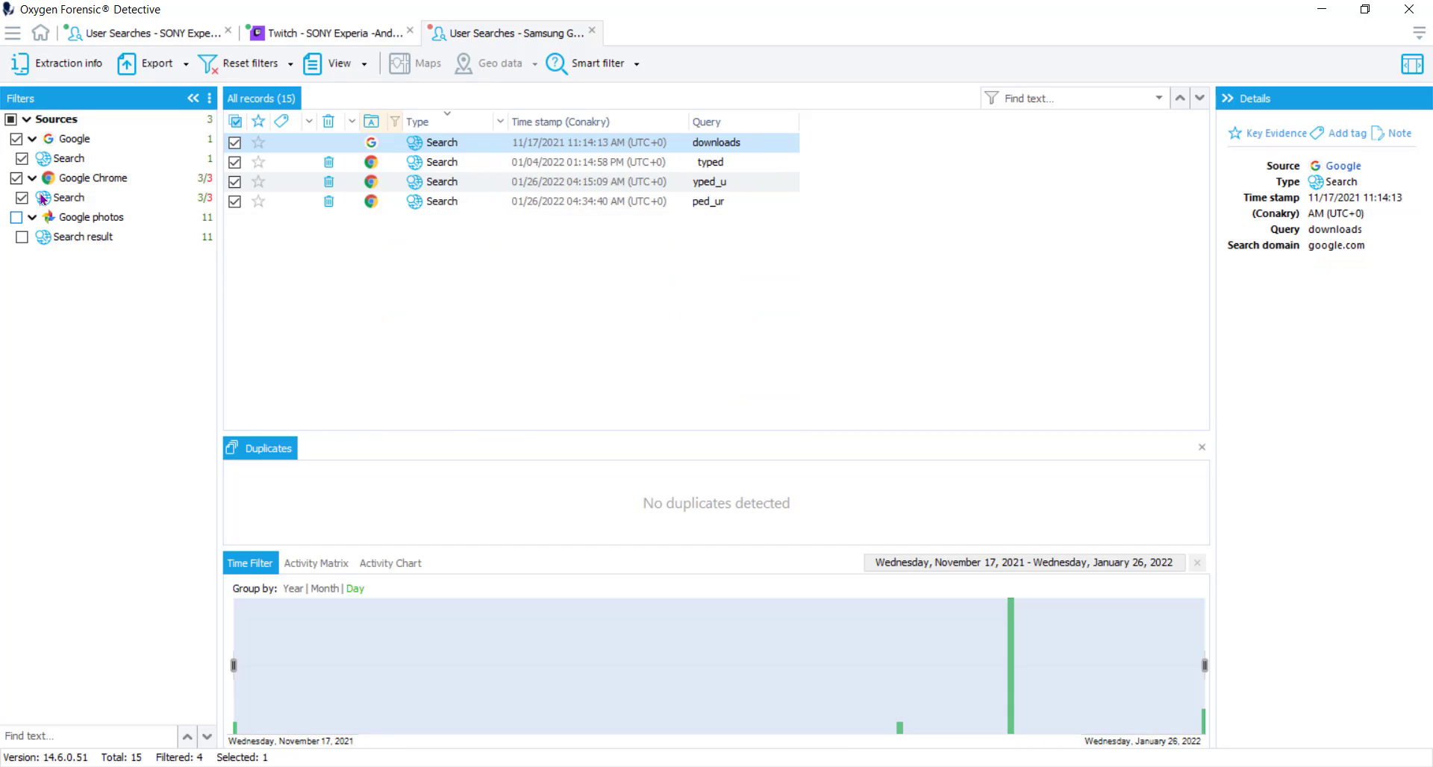
{"action": "left_click", "coordinate": [15, 139]}
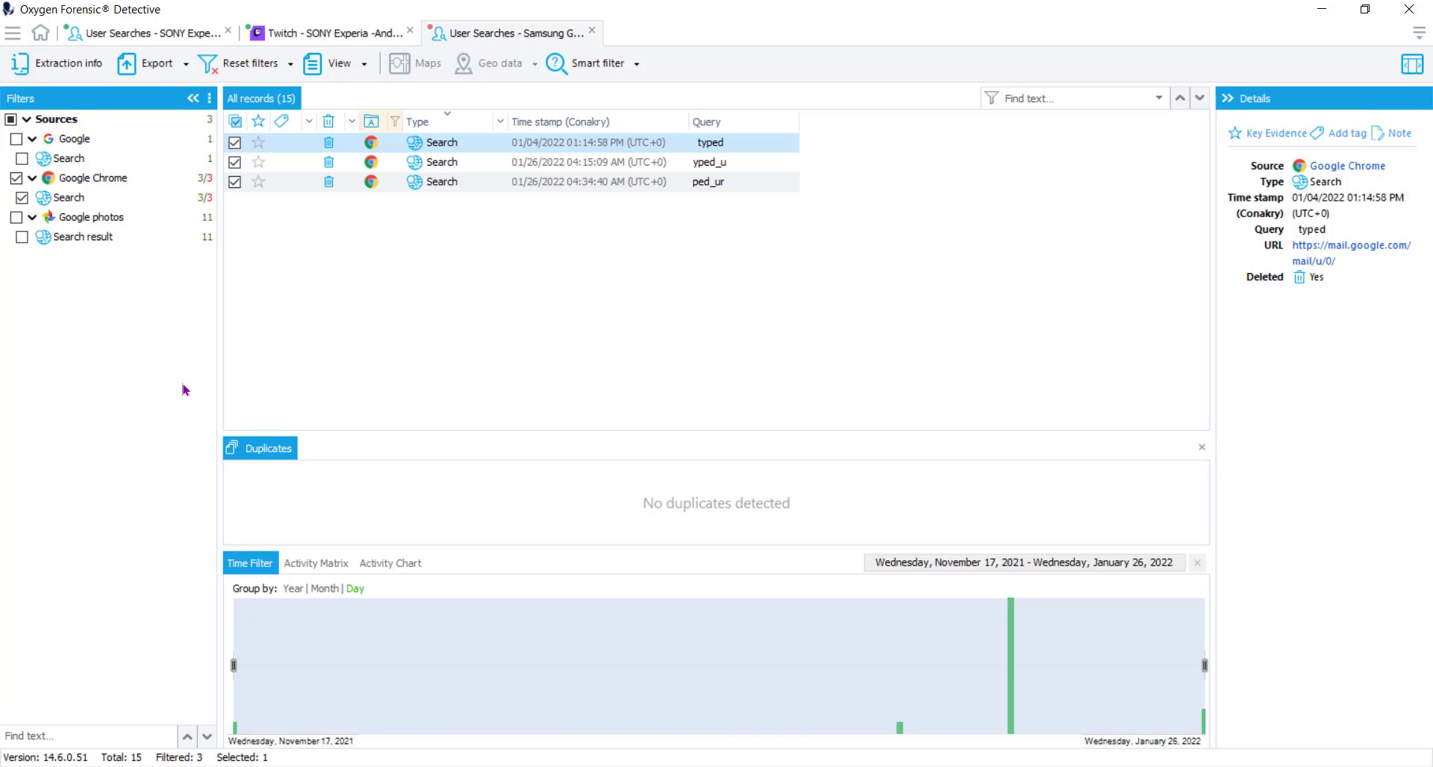
{"action": "left_click", "coordinate": [470, 164]}
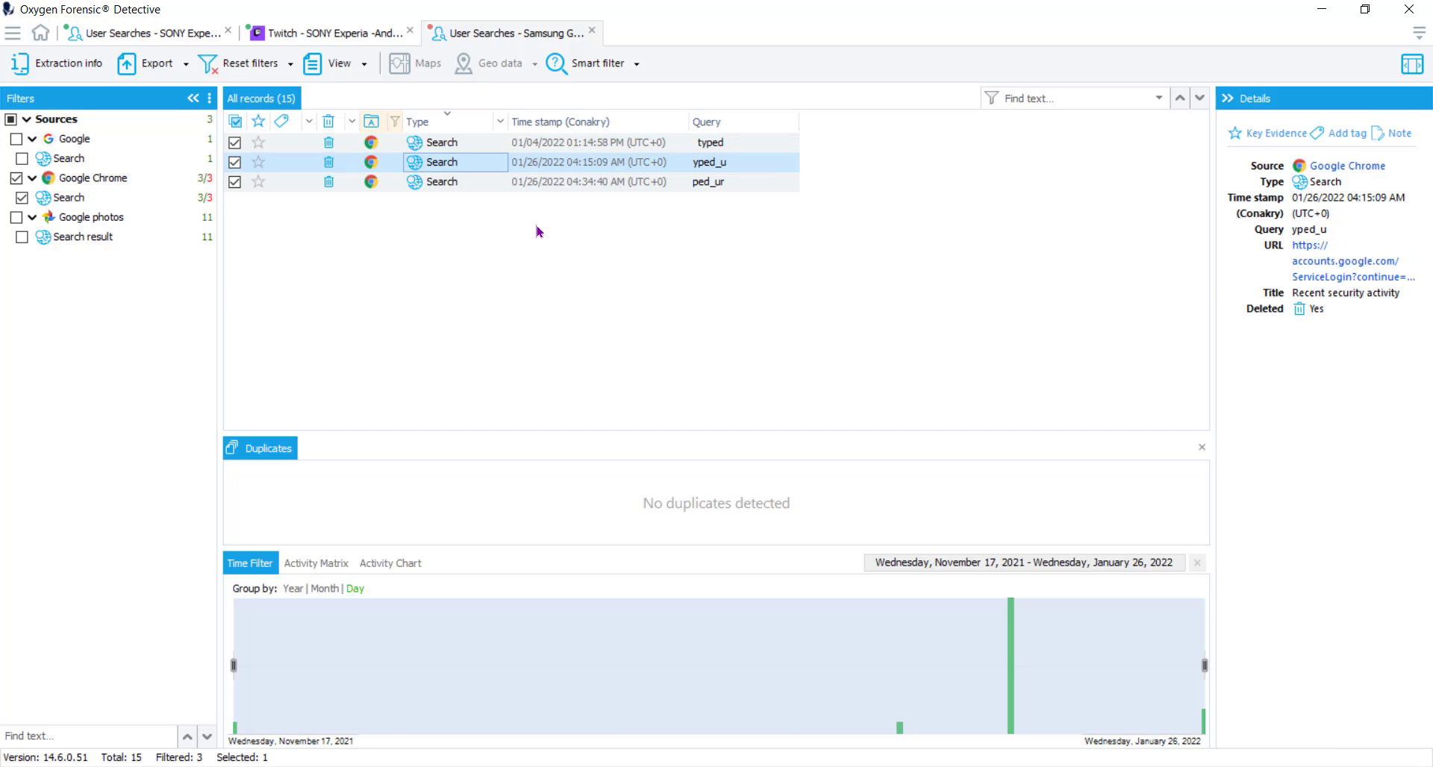
{"action": "left_click", "coordinate": [438, 186]}
{"action": "left_click", "coordinate": [457, 145]}
{"action": "left_click", "coordinate": [463, 162]}
{"action": "left_click", "coordinate": [468, 184]}
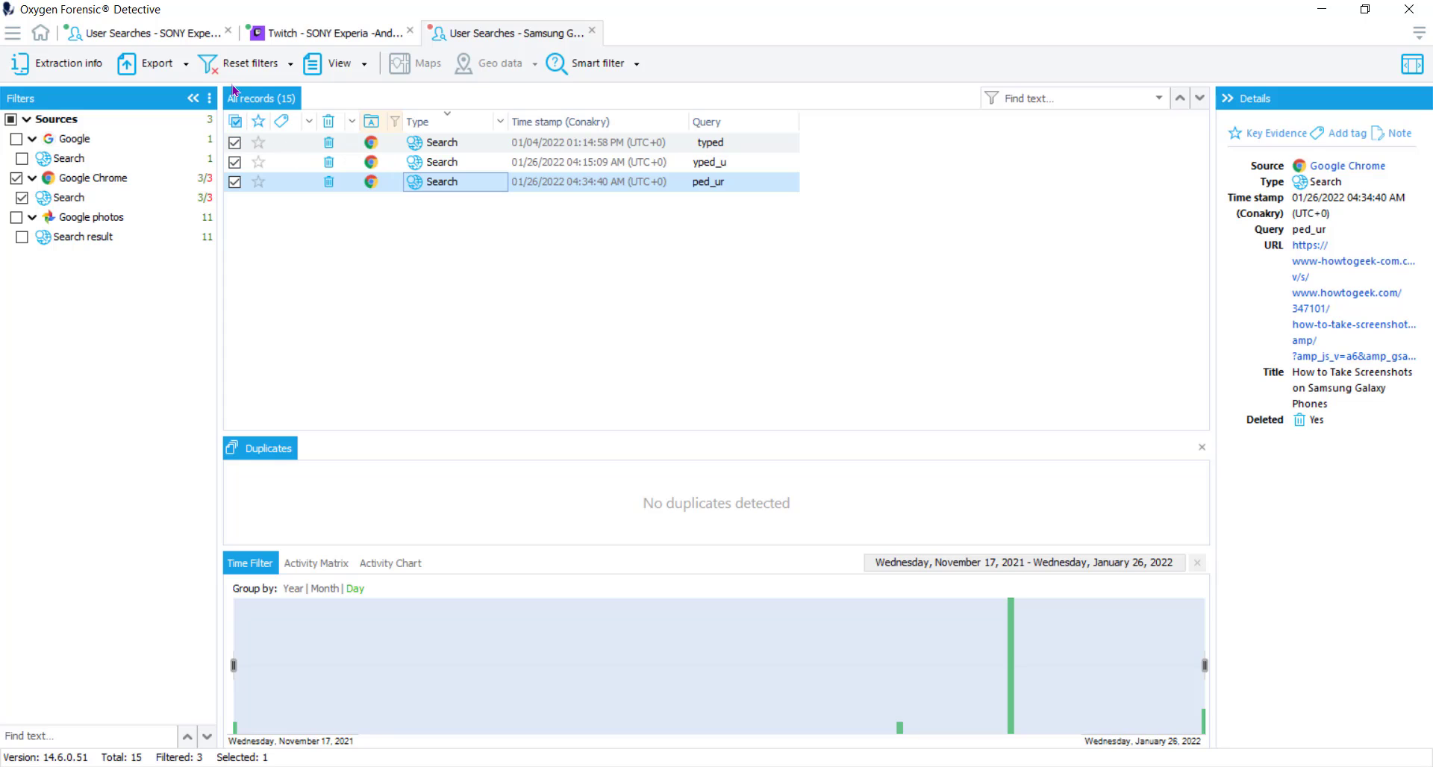
{"action": "left_click", "coordinate": [251, 66]}
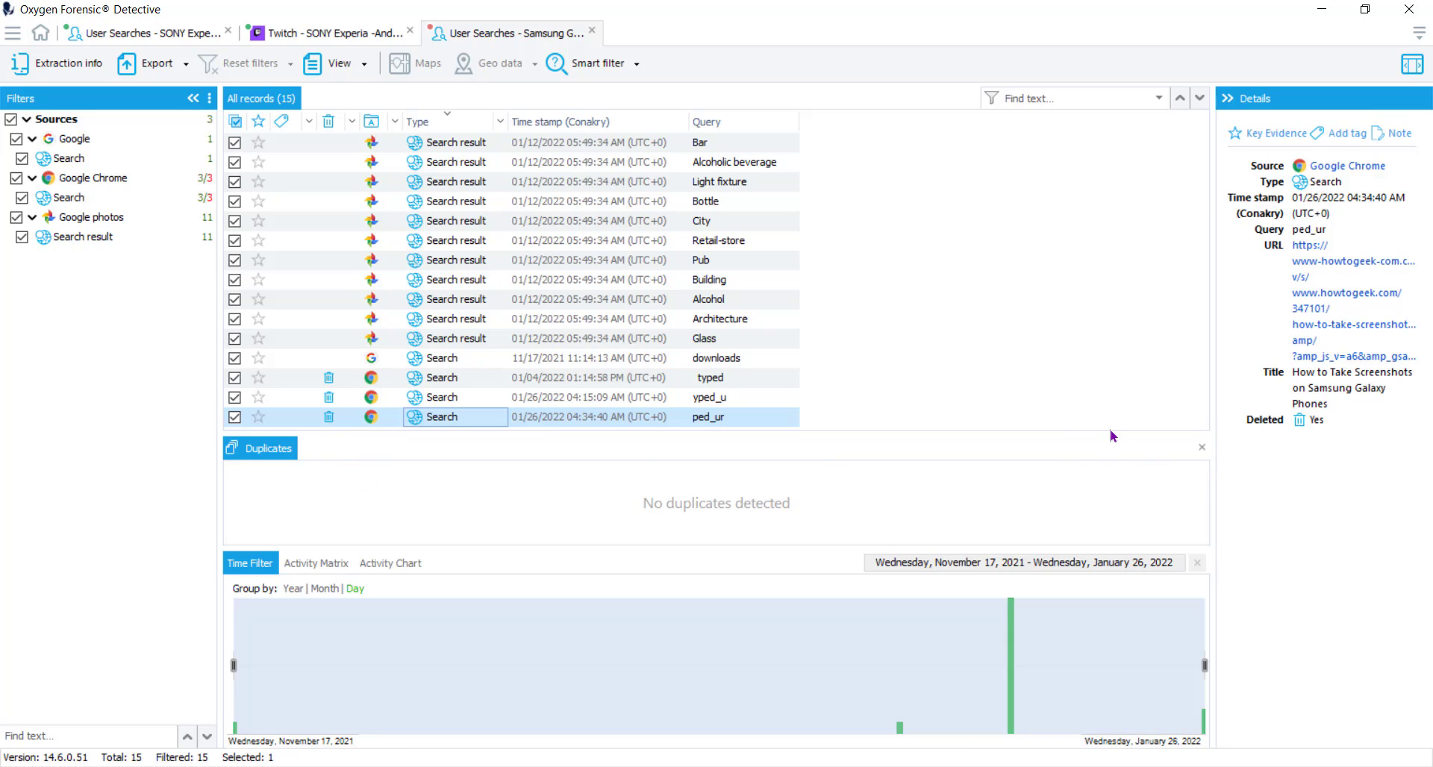
Close the Duplicates panel, which found no duplicates
{"action": "left_click", "coordinate": [1203, 451]}
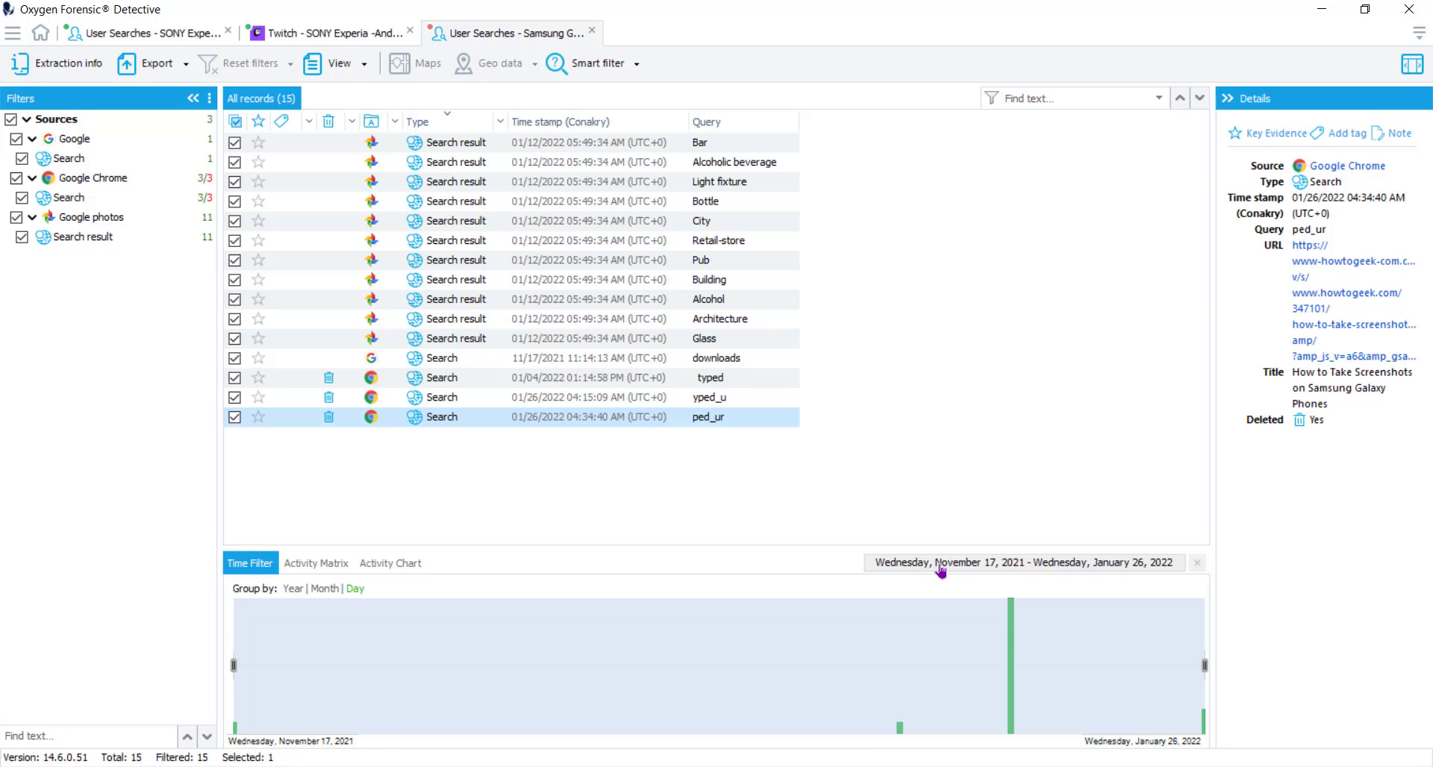
Apply a November 25, 2021 to January 20, 2022 time filter, leaving 12 of 15 records
{"action": "left_click", "coordinate": [1111, 566]}
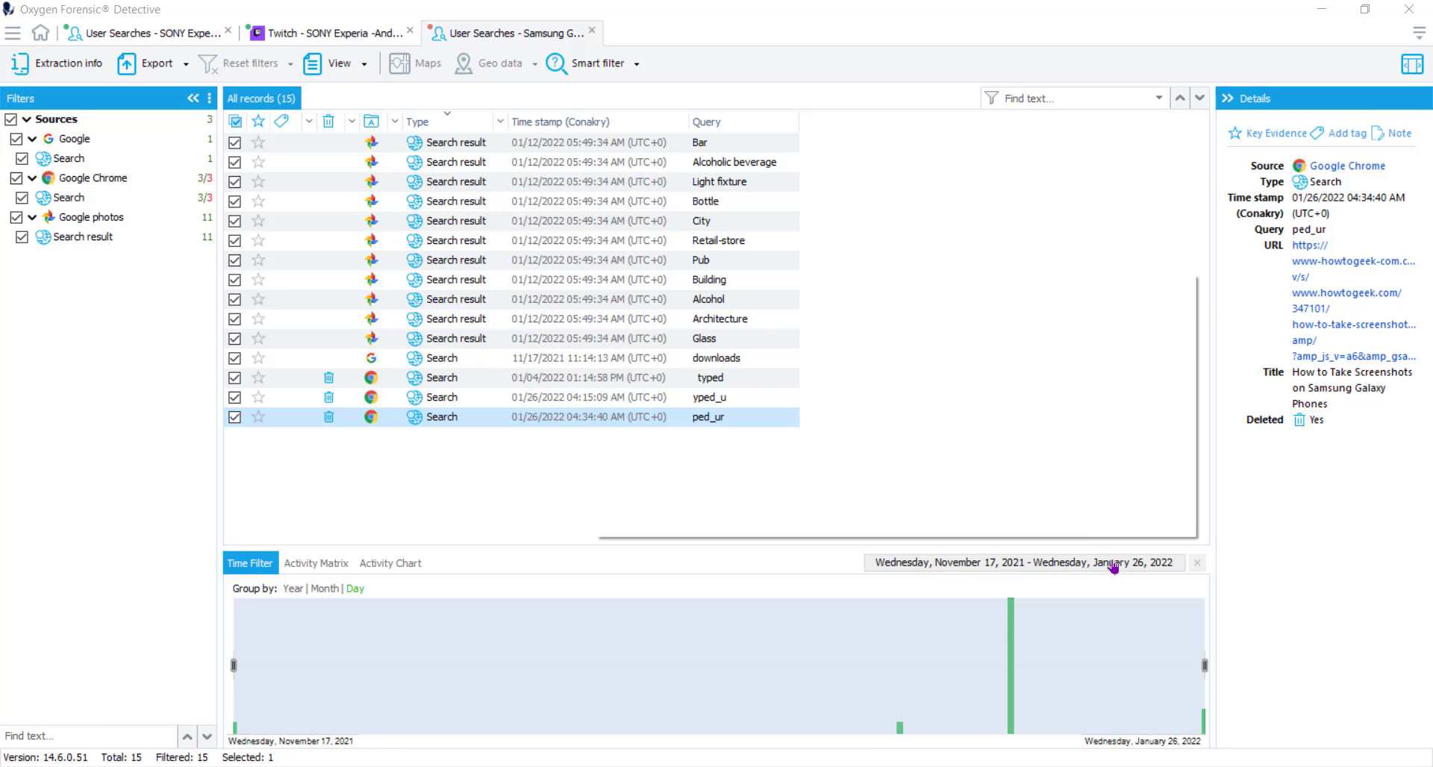
{"action": "mouse_move", "coordinate": [234, 664]}
{"action": "left_mouse_down"}
{"action": "mouse_move", "coordinate": [776, 664]}
{"action": "mouse_move", "coordinate": [224, 666]}
{"action": "left_mouse_up"}
{"action": "left_click", "coordinate": [1015, 563]}
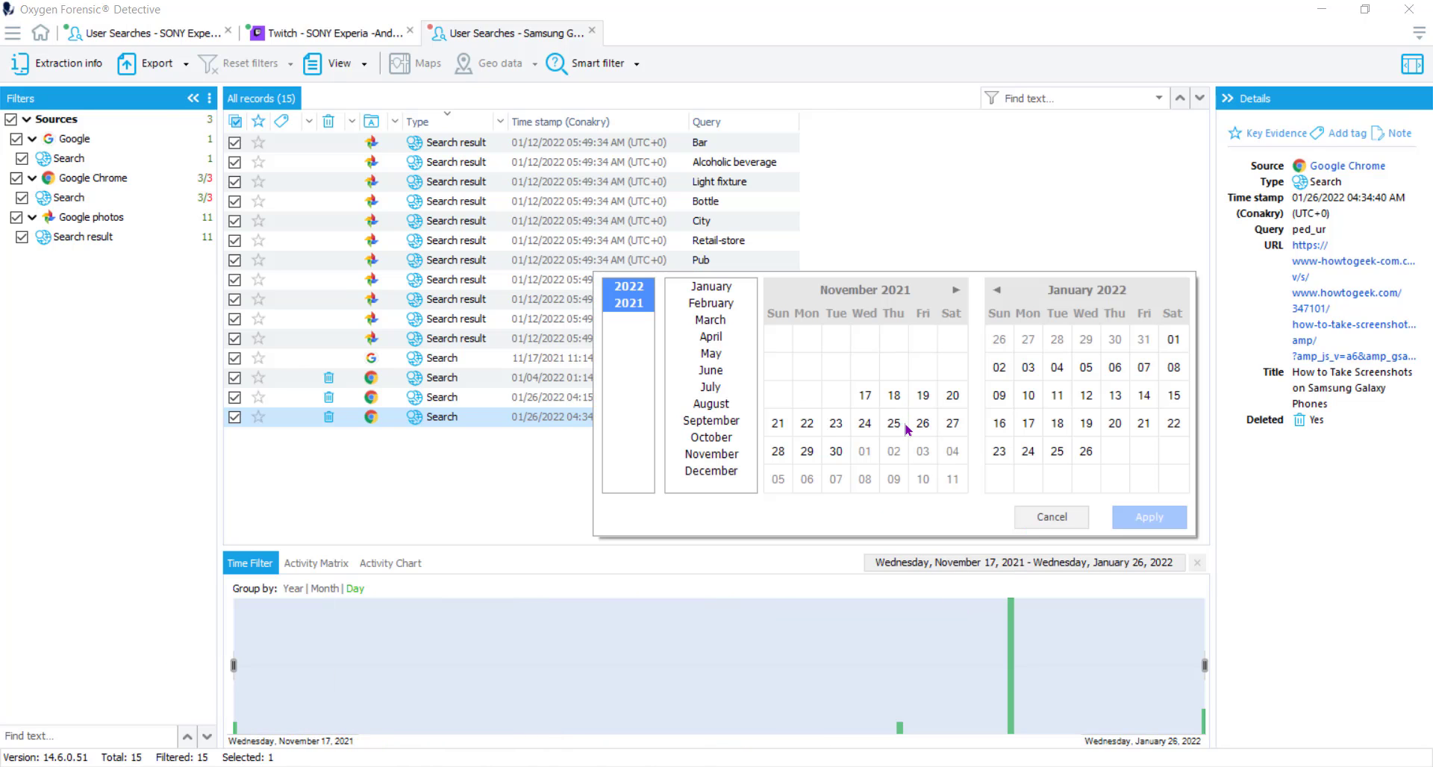
{"action": "left_click_drag", "start_coordinate": [896, 423], "coordinate": [1117, 425]}
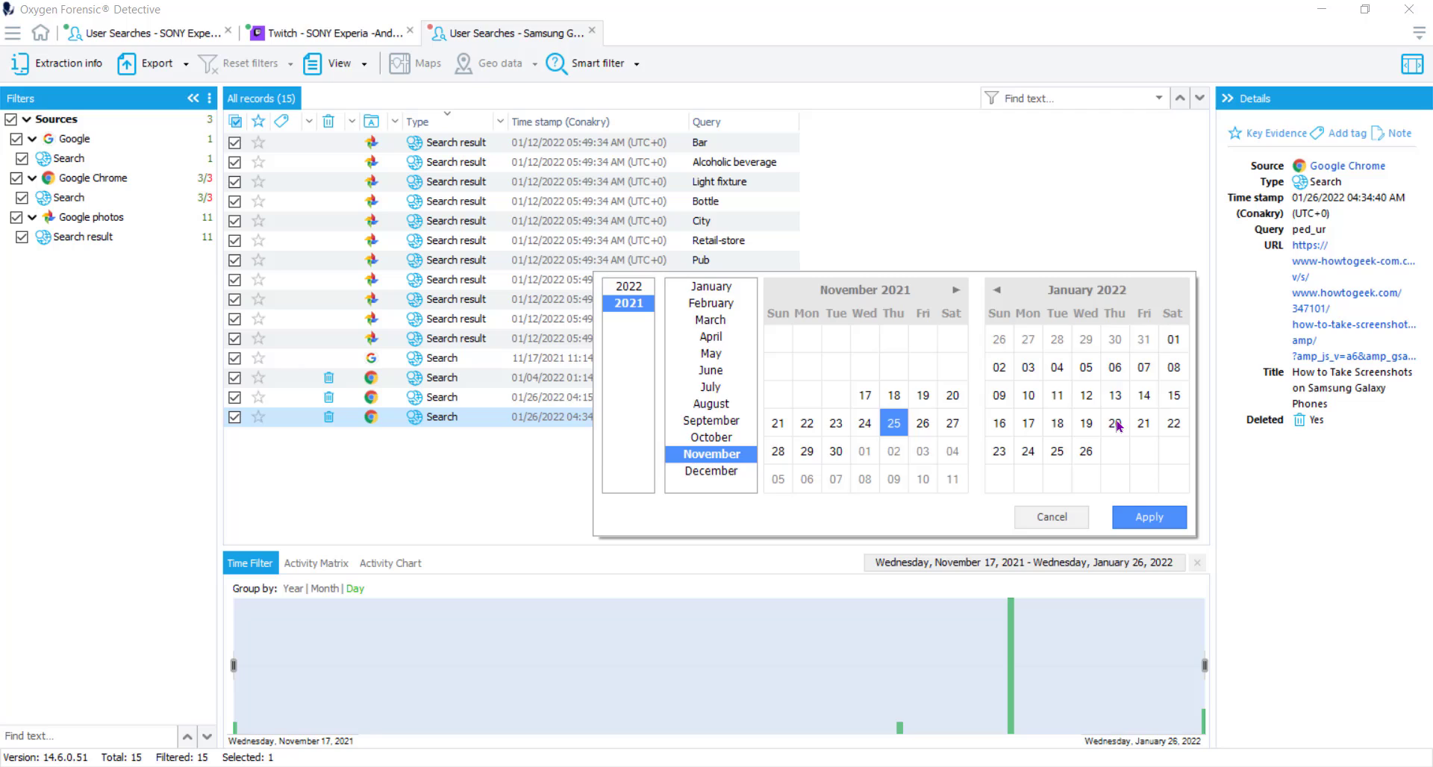
{"action": "left_click", "coordinate": [1159, 526]}
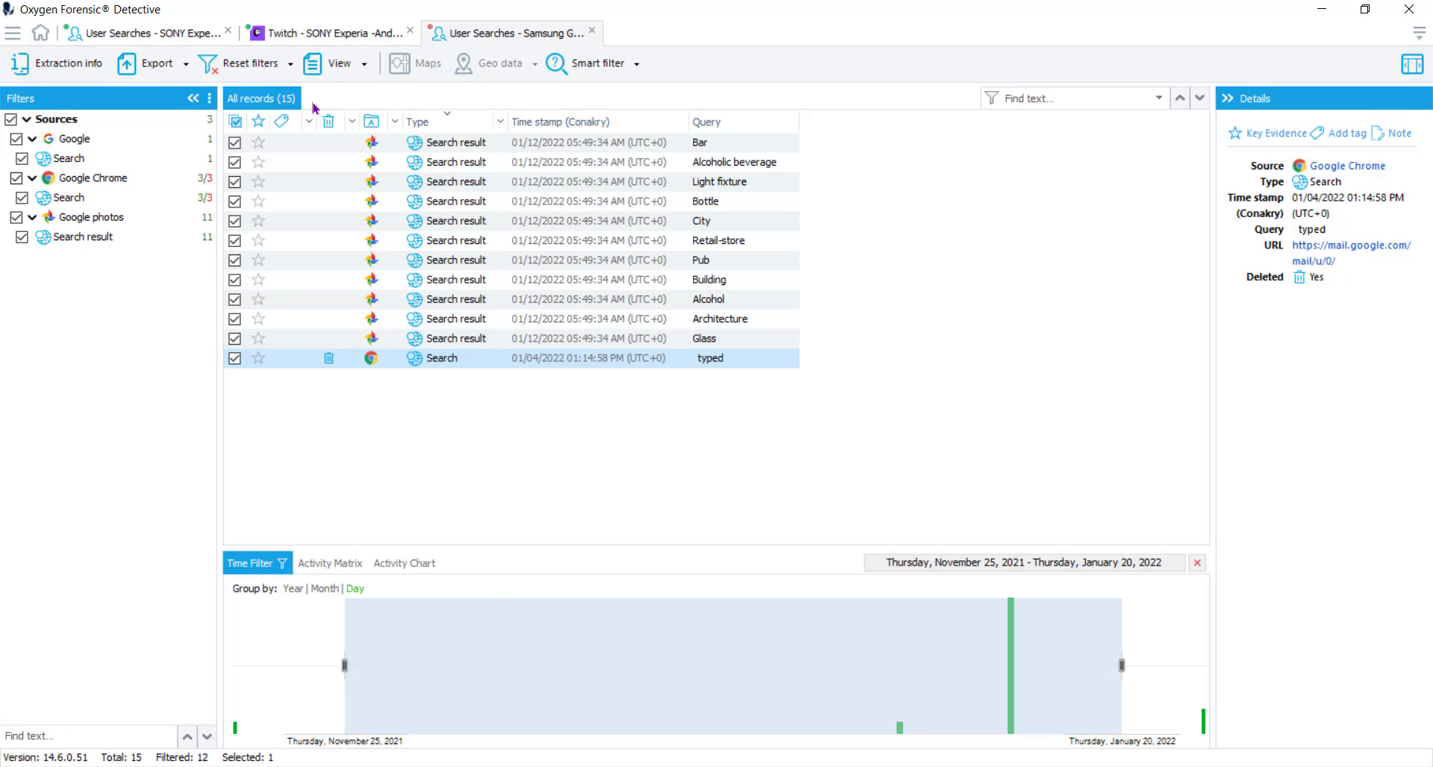
Replace the date range with an activity-matrix filter on the Wednesday 05 AM slot (11 searches)
{"action": "left_click", "coordinate": [257, 63]}
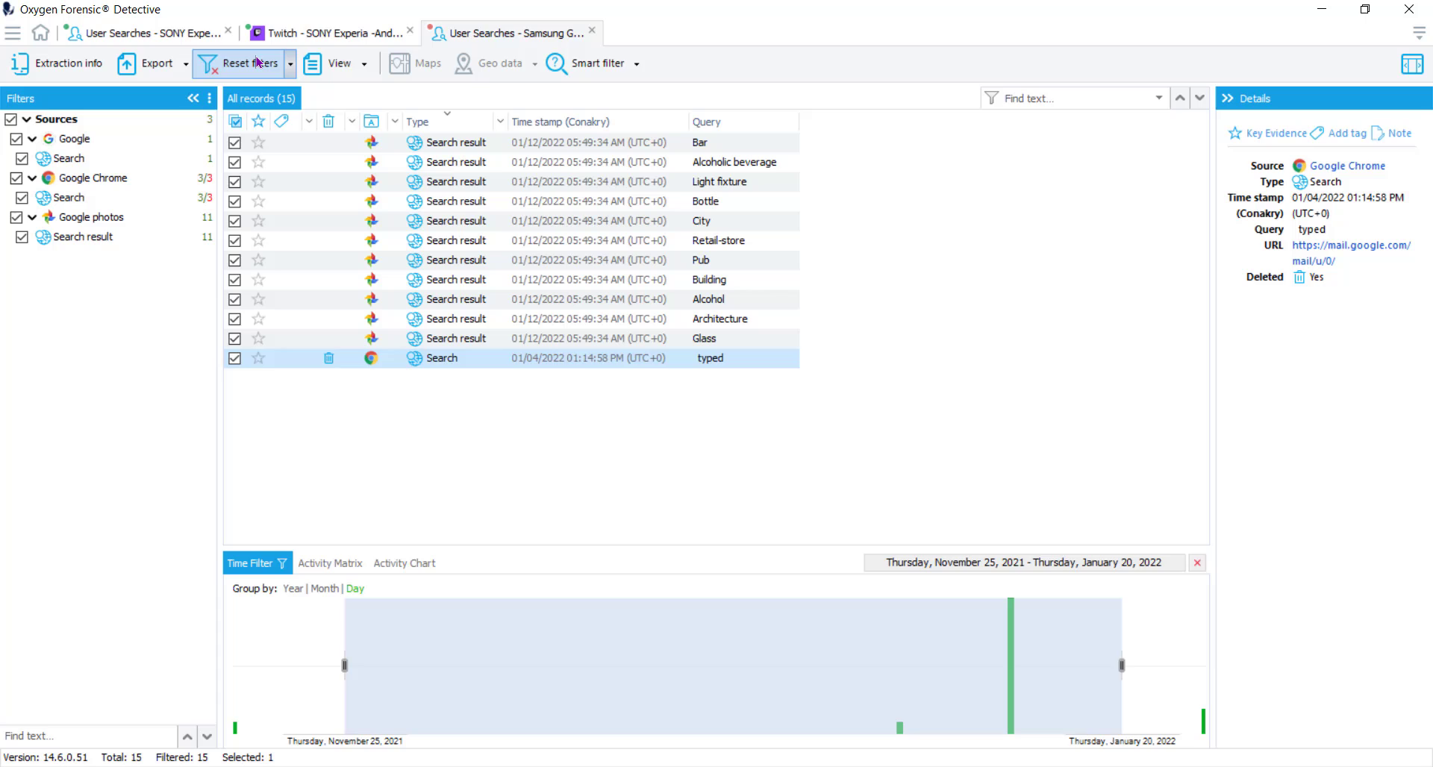
{"action": "left_click", "coordinate": [336, 565]}
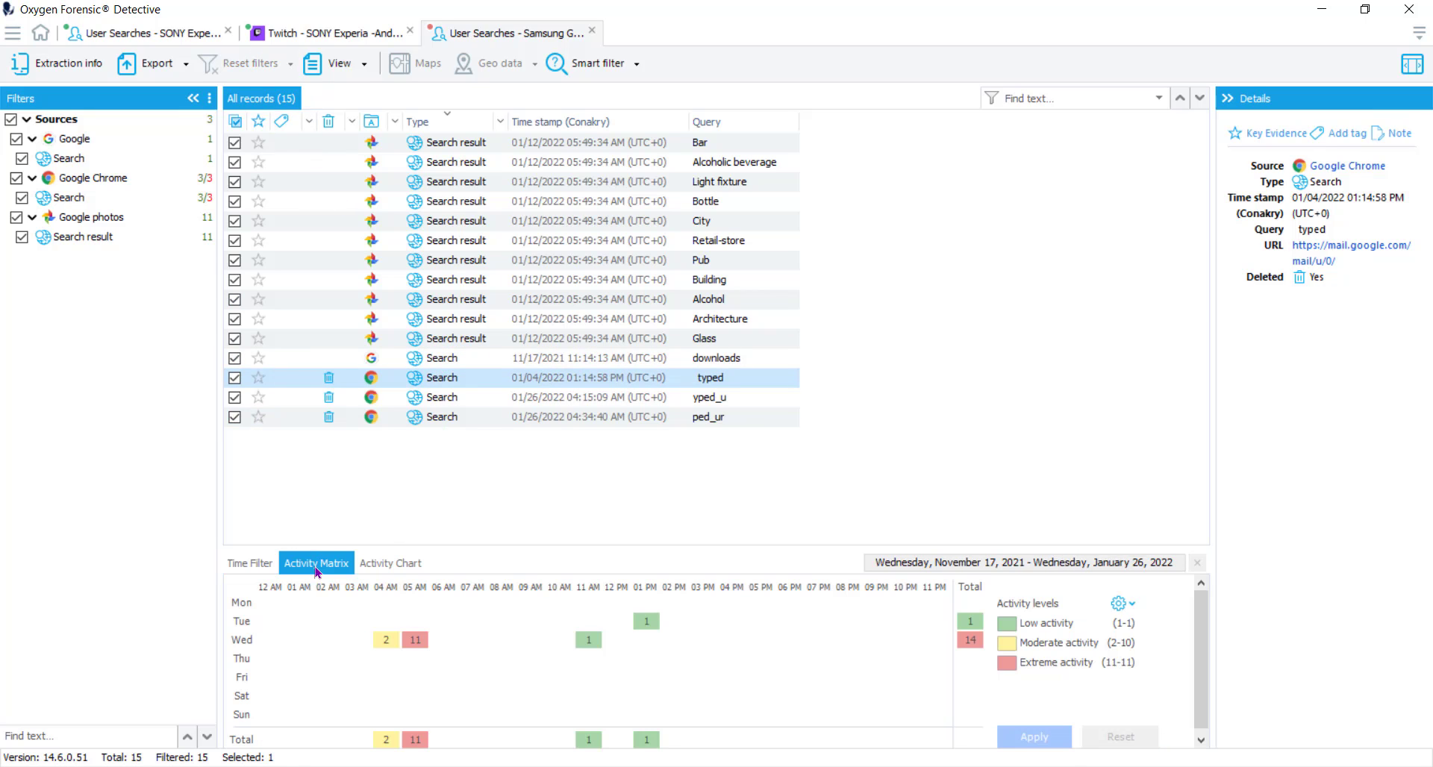
{"action": "left_click", "coordinate": [413, 641]}
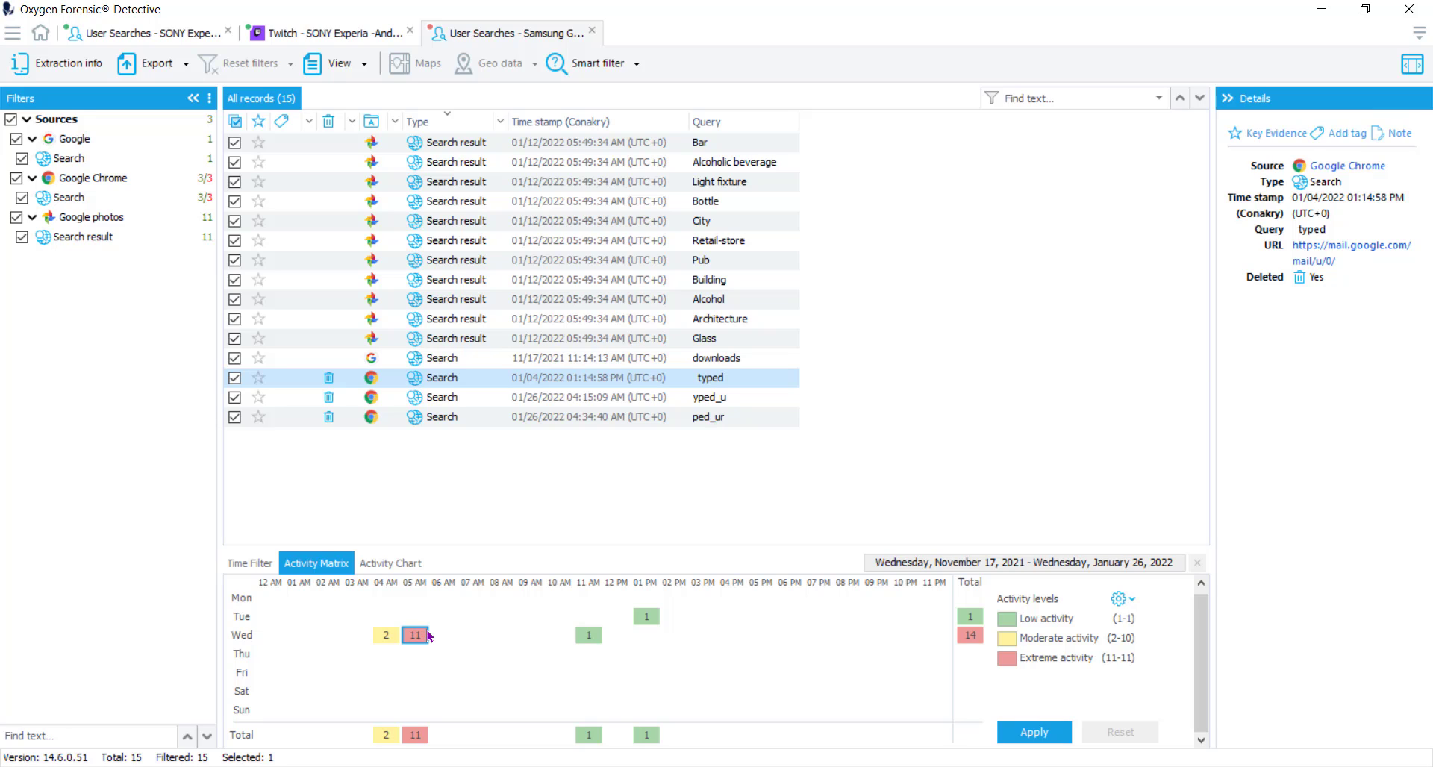
{"action": "left_click", "coordinate": [413, 640]}
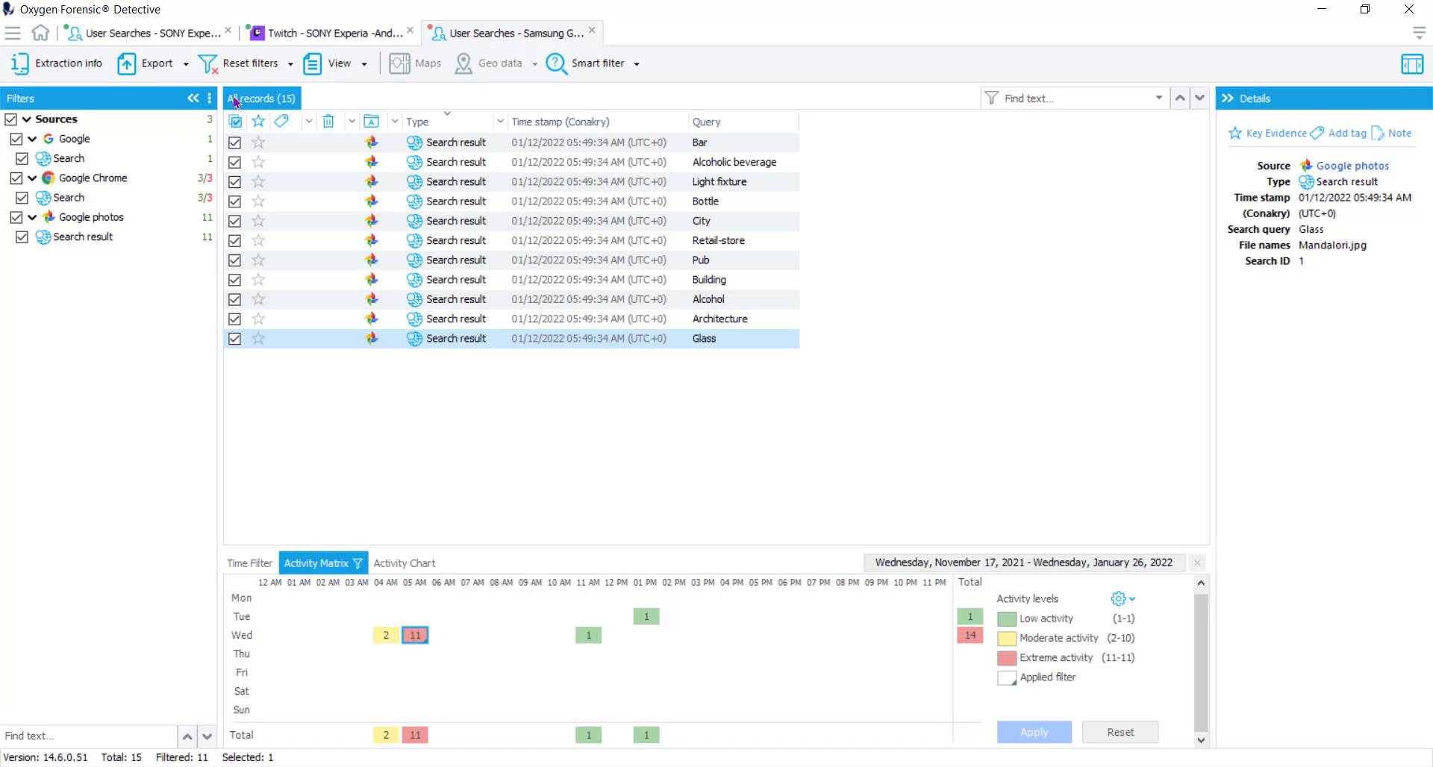
Clear the activity filter, select the Glass search record, and open its Google photos source
{"action": "left_click", "coordinate": [249, 63]}
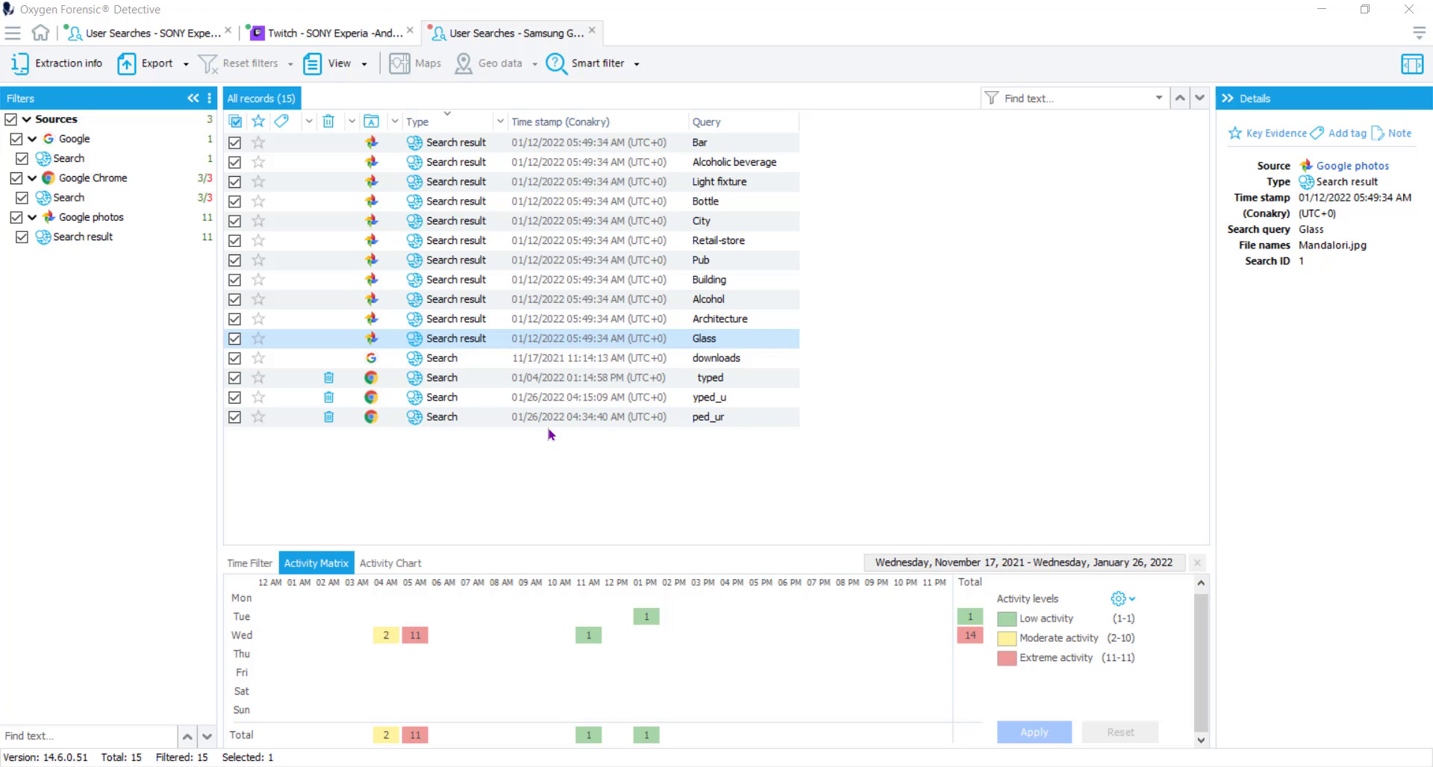
{"action": "left_click", "coordinate": [731, 338]}
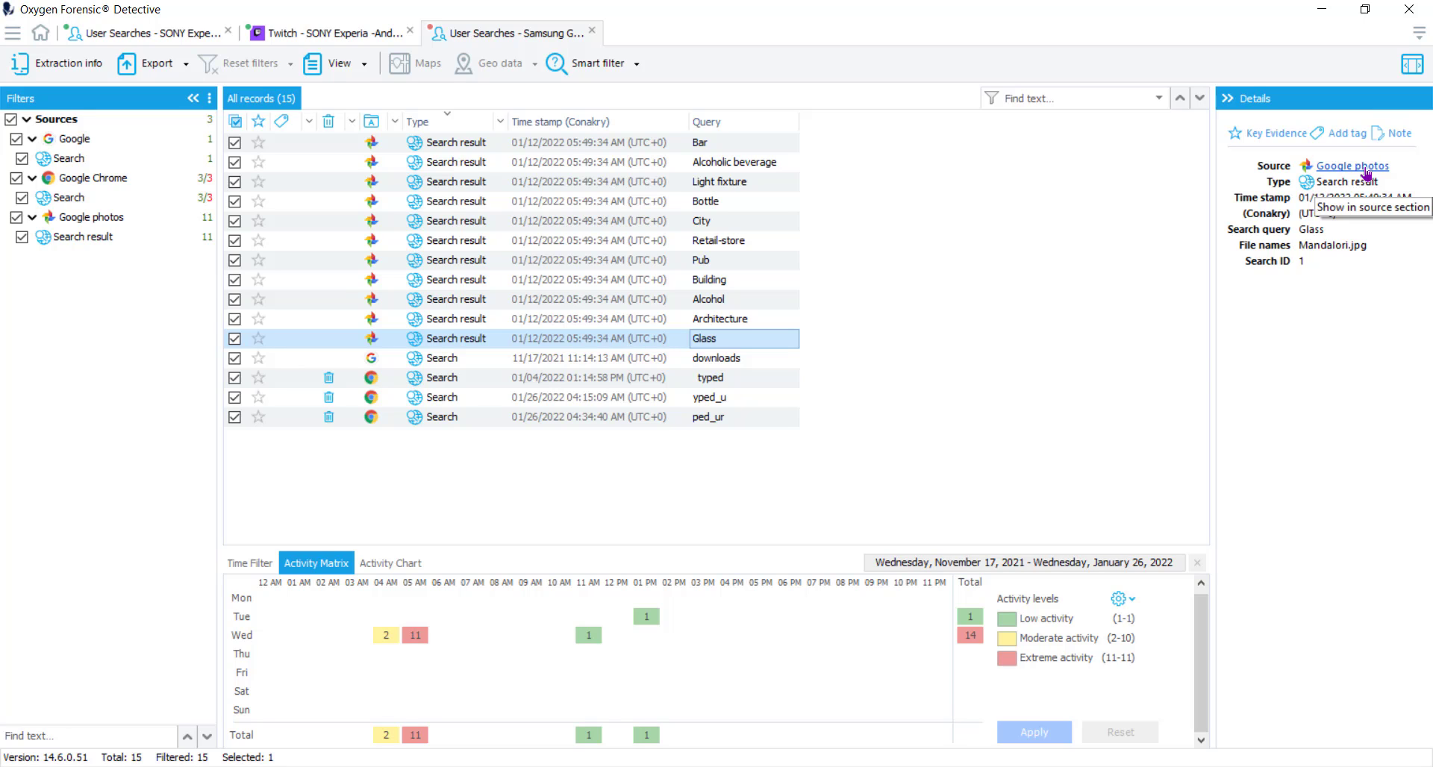
{"action": "left_click_drag", "start_coordinate": [1377, 246], "coordinate": [1294, 247]}
{"action": "left_click", "coordinate": [1373, 254]}
{"action": "double_click", "coordinate": [1327, 232]}
{"action": "left_click", "coordinate": [1349, 239]}
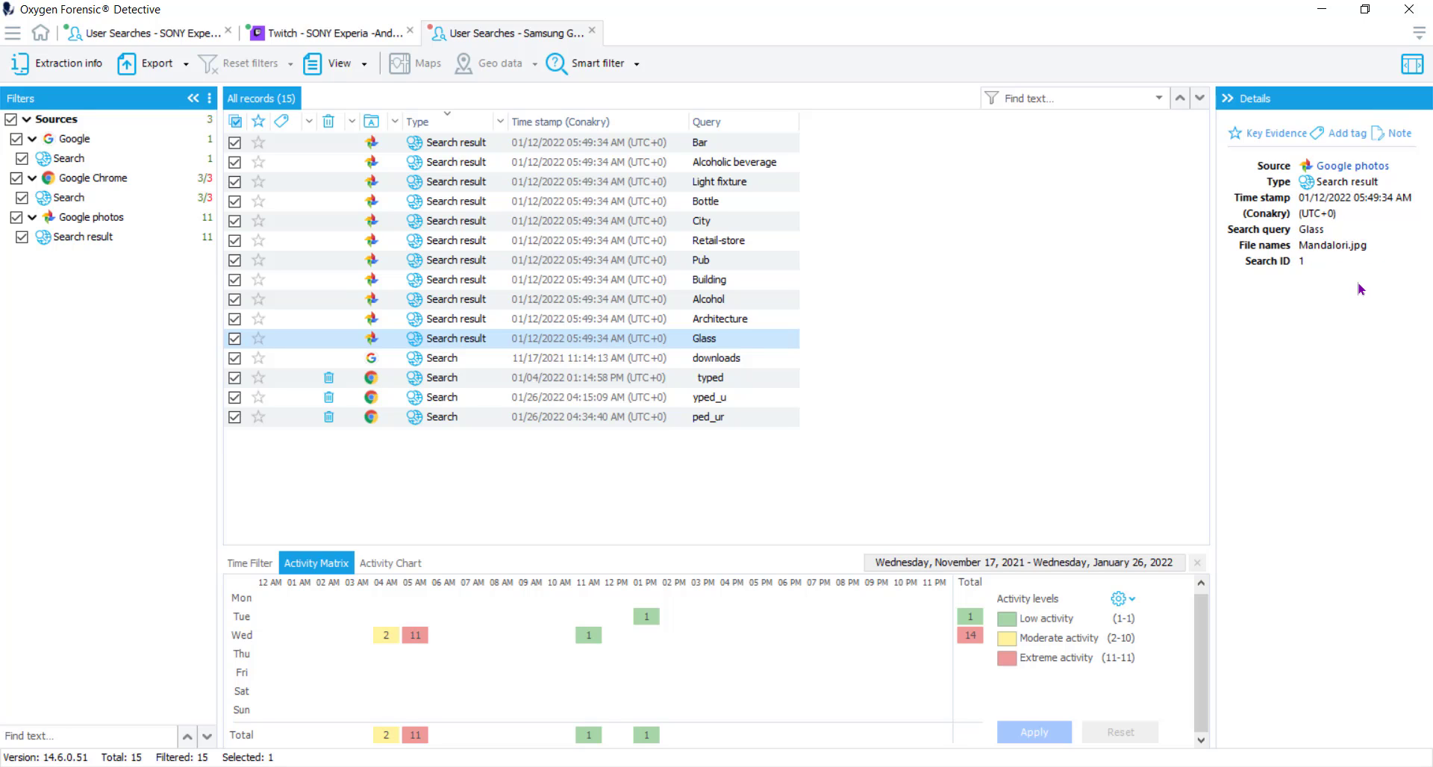
{"action": "left_click", "coordinate": [1352, 170]}
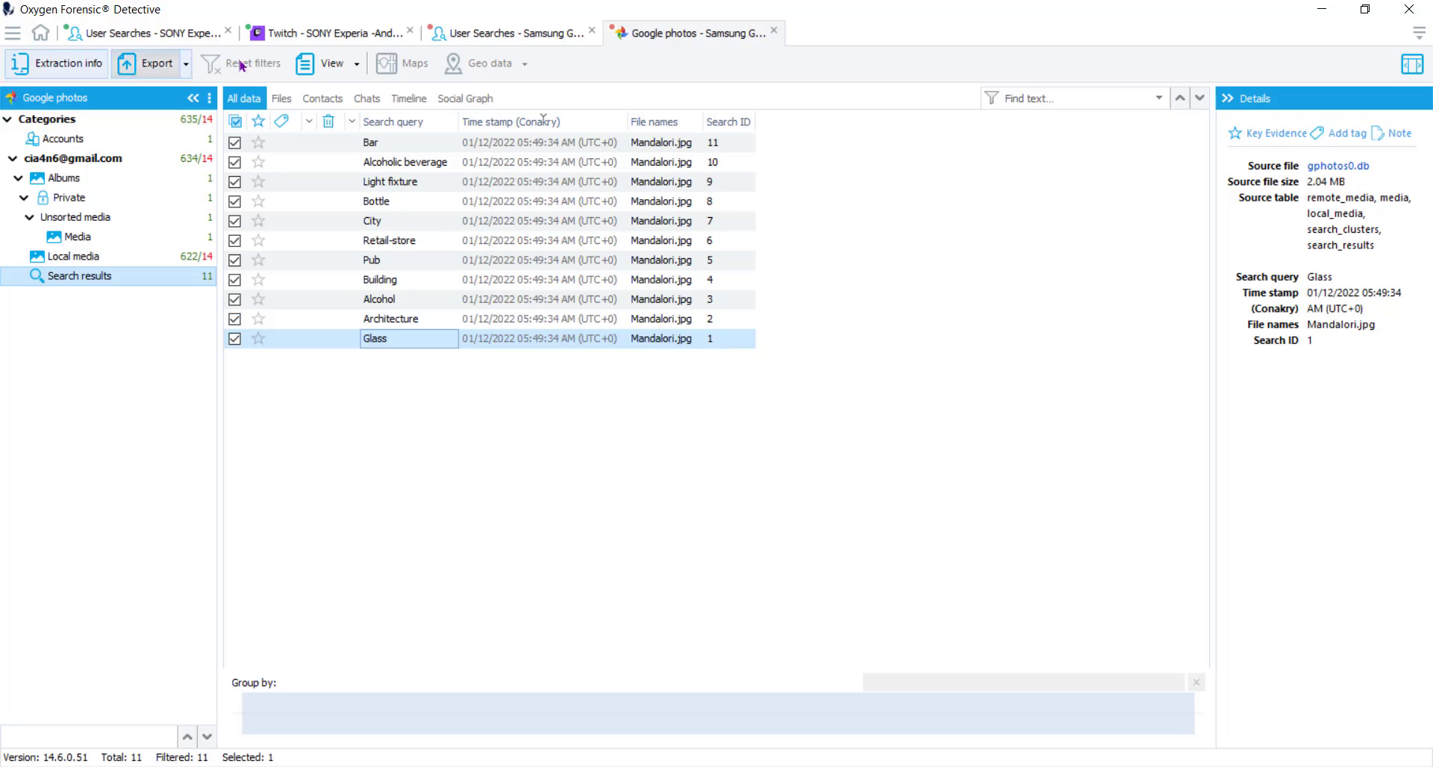
{"action": "left_click", "coordinate": [493, 33]}
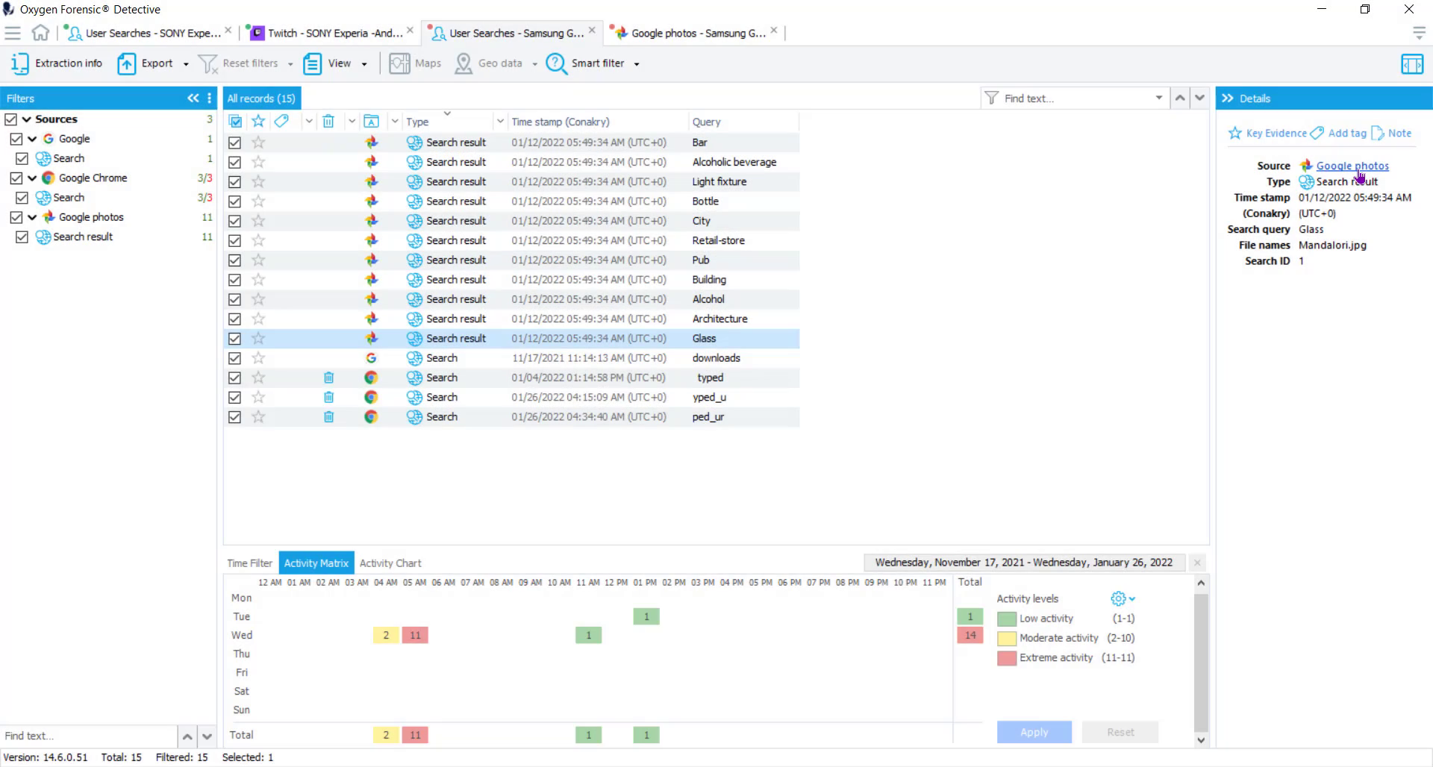
{"action": "left_click", "coordinate": [1352, 165]}
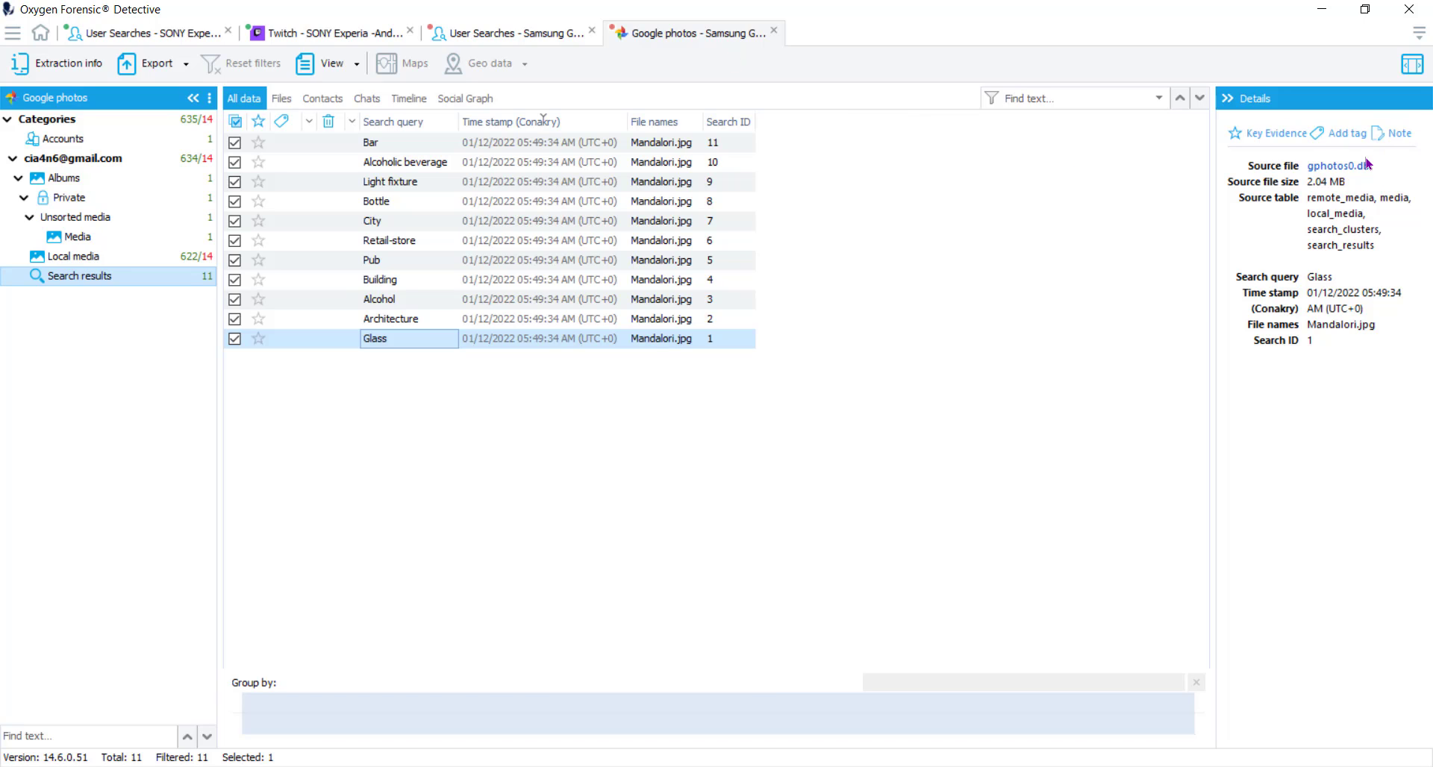
{"action": "mouse_move", "coordinate": [1347, 173]}
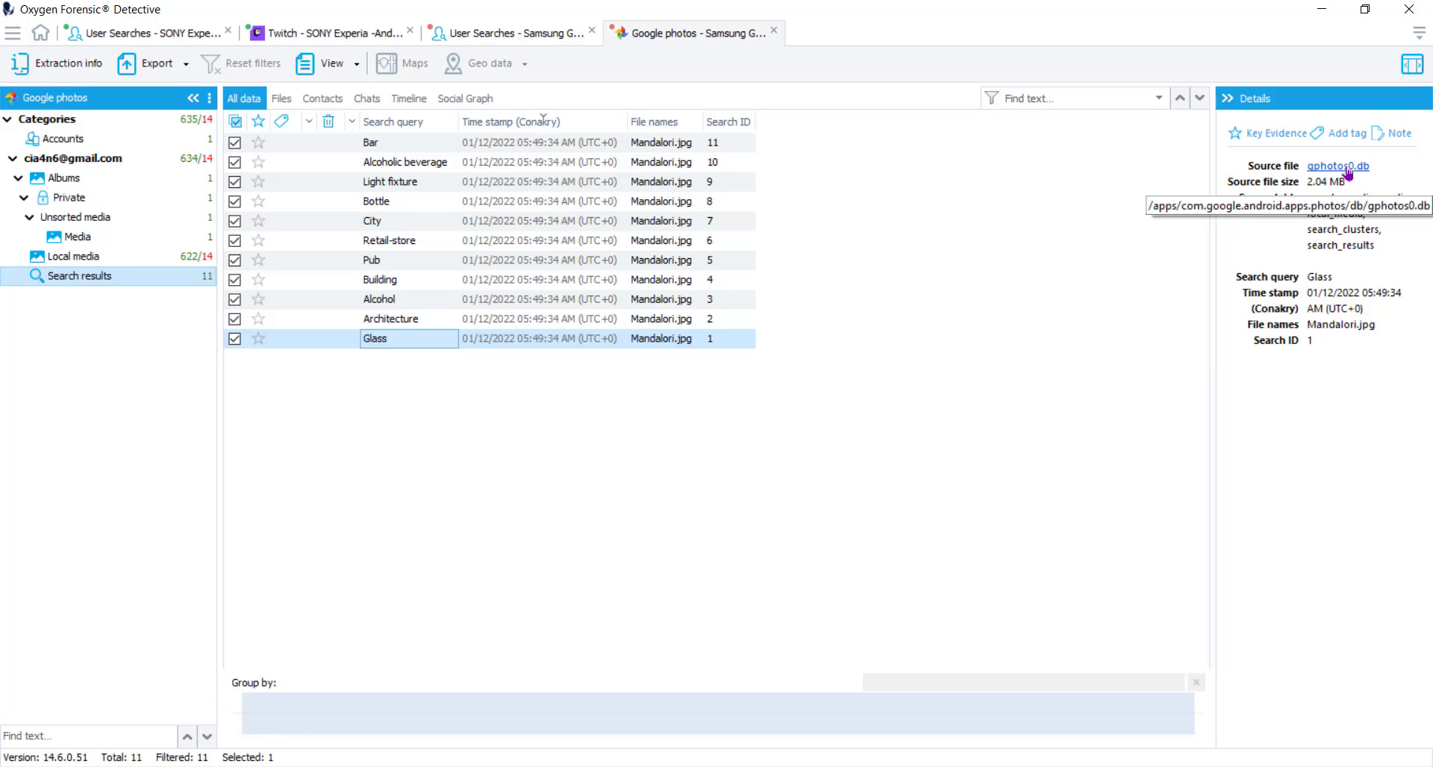
Open the gphotos0.db source file from the Details panel in the SQLite viewer
{"action": "left_click", "coordinate": [1338, 165]}
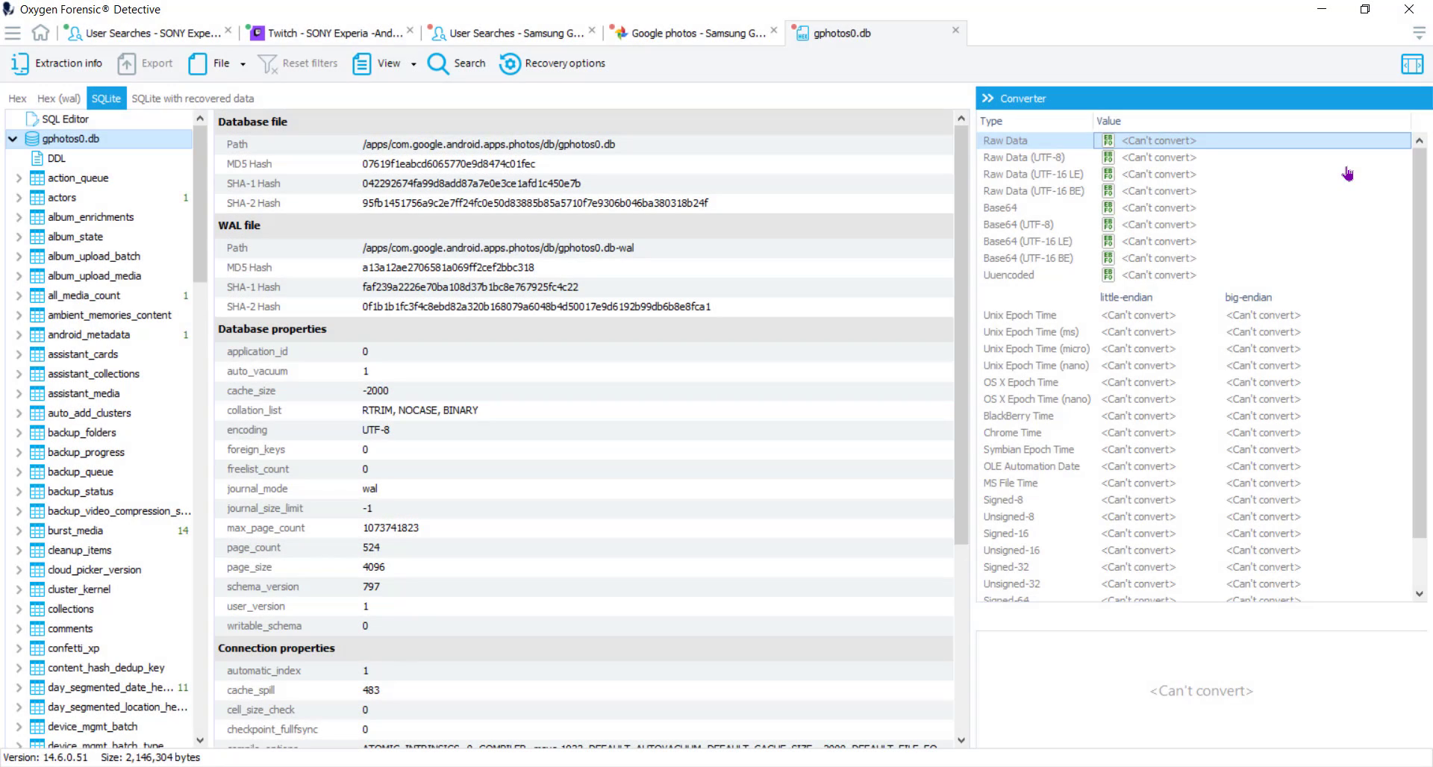